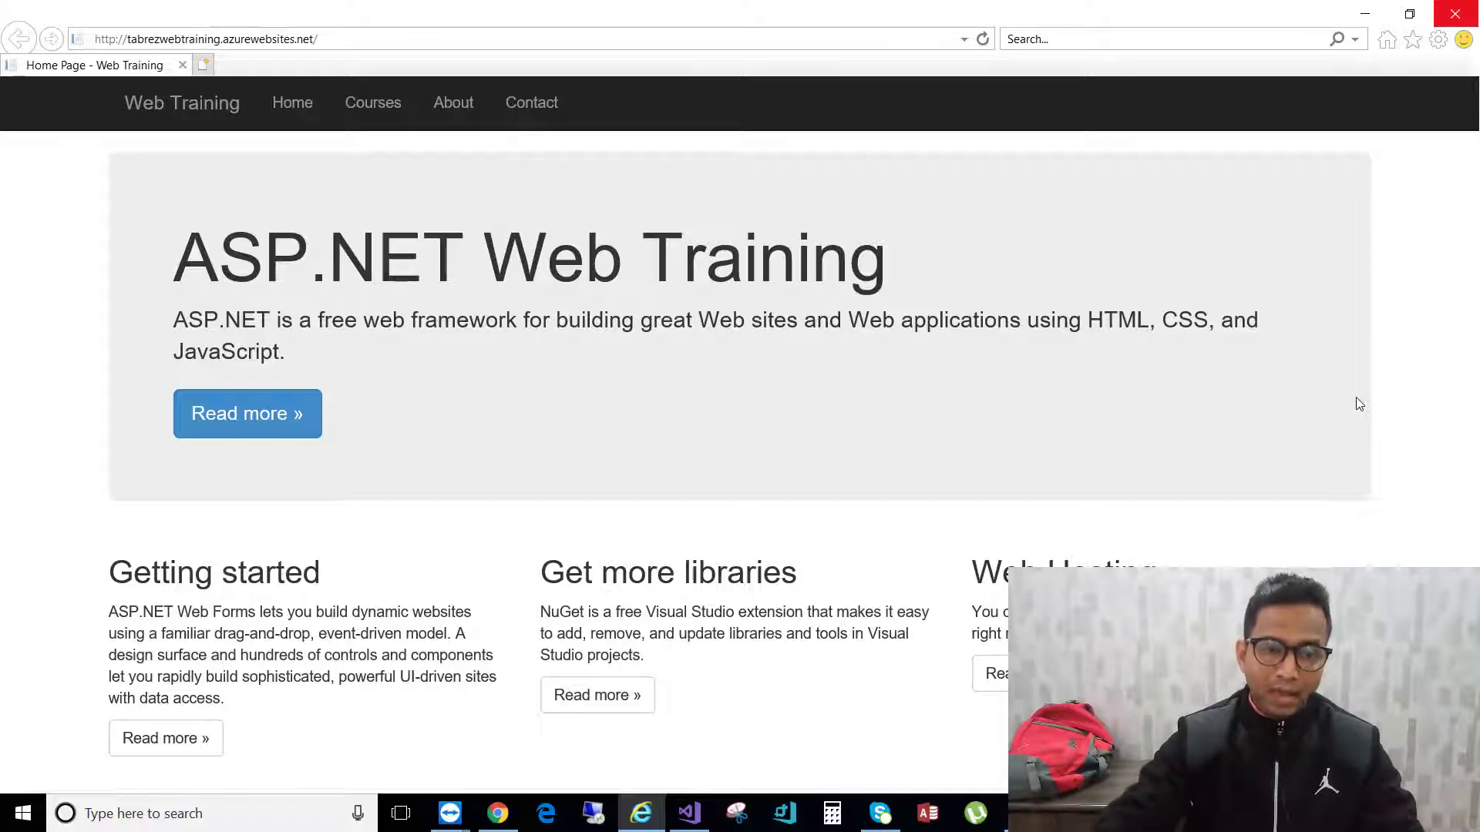
- Leave the live Web Training site in Internet Explorer and return to Visual Studio
{"action": "left_click", "coordinate": [1365, 14]}
- Open the Publish settings for the MyFirstASPWebsite project from Solution Explorer
{"action": "left_click", "coordinate": [693, 290]}
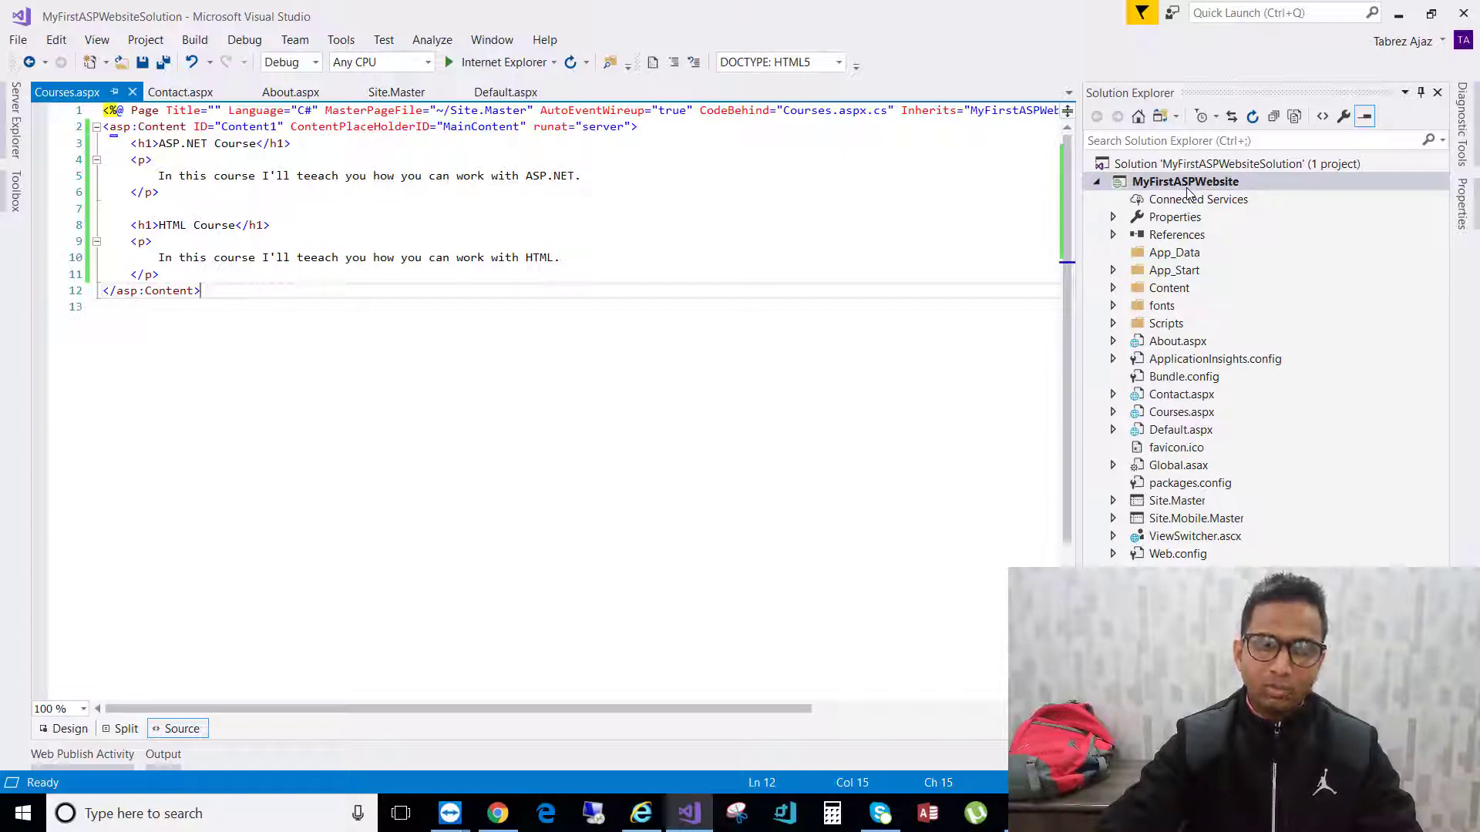
{"action": "right_click", "coordinate": [1187, 185]}
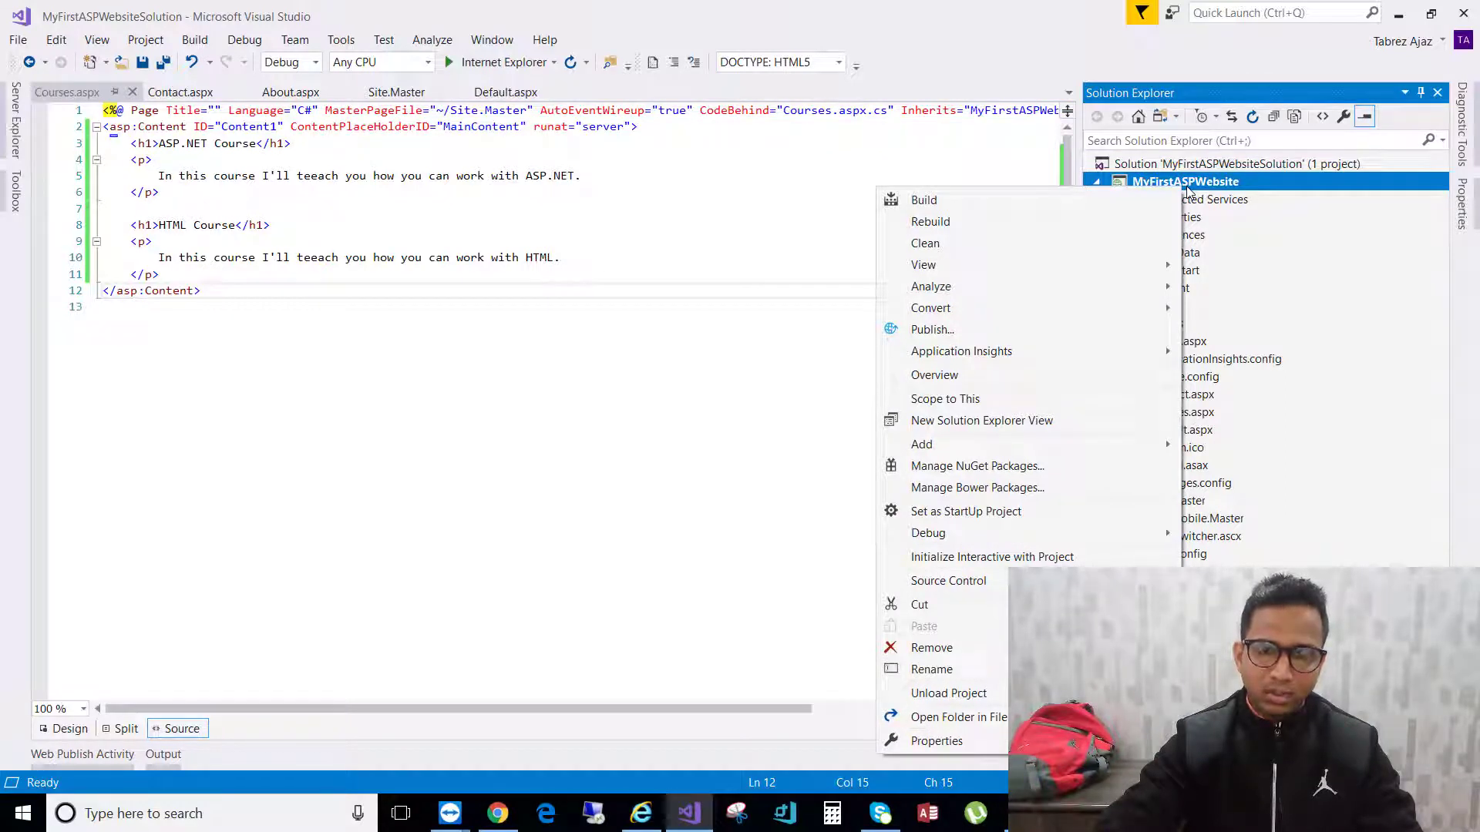
{"action": "left_click", "coordinate": [1283, 212]}
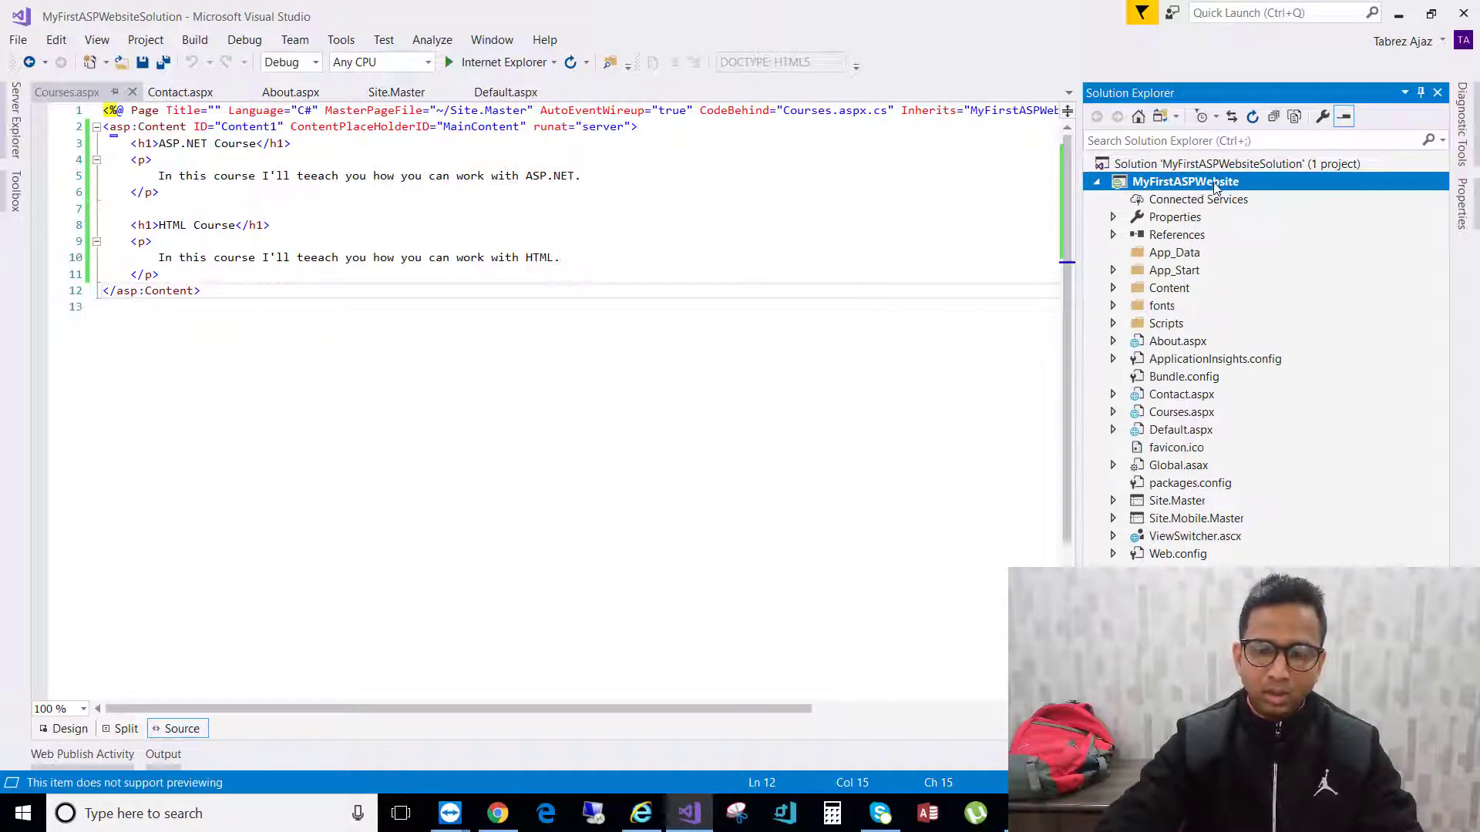
{"action": "right_click", "coordinate": [1216, 187]}
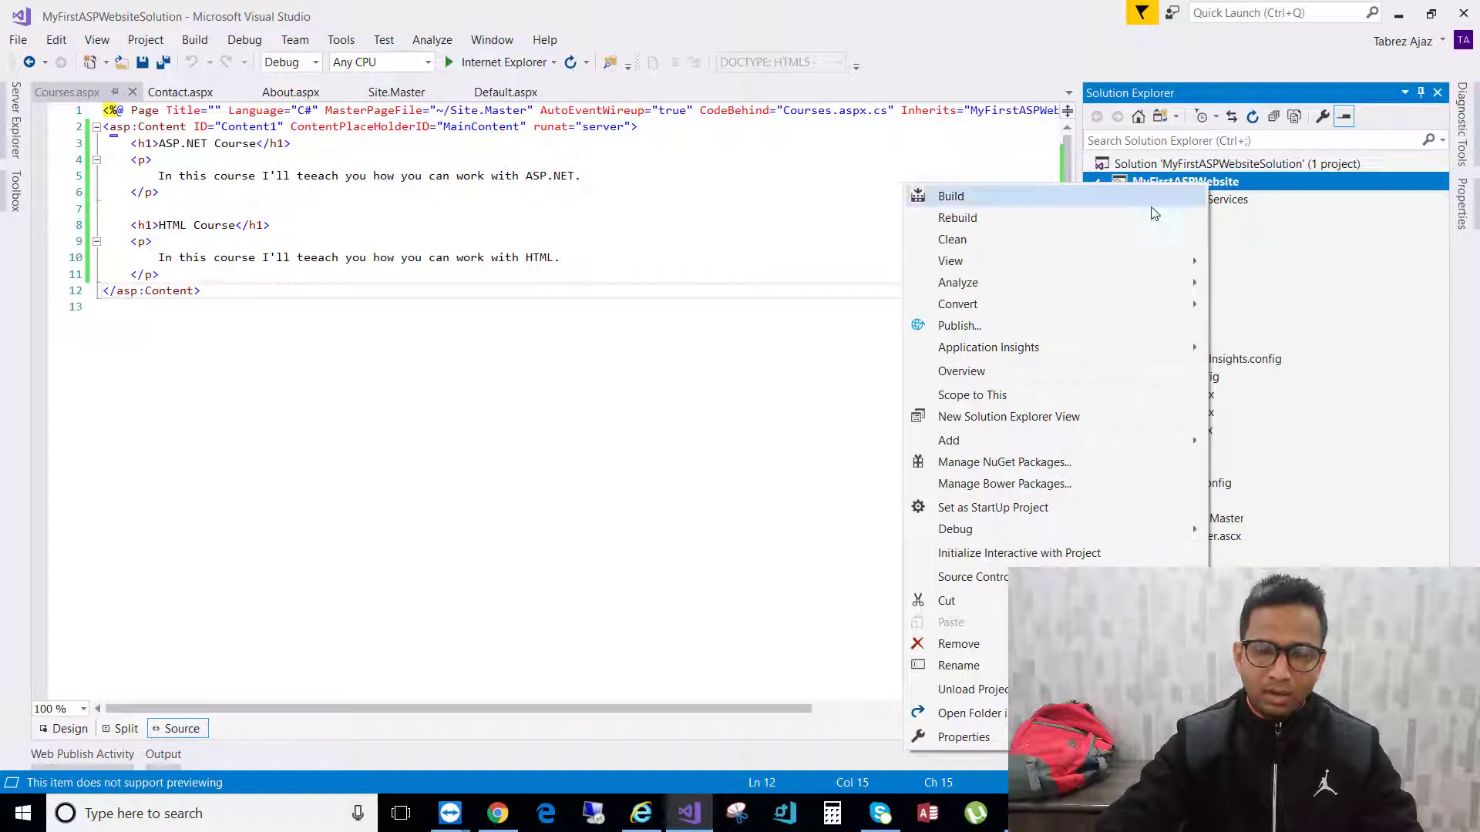
{"action": "left_click", "coordinate": [995, 329]}
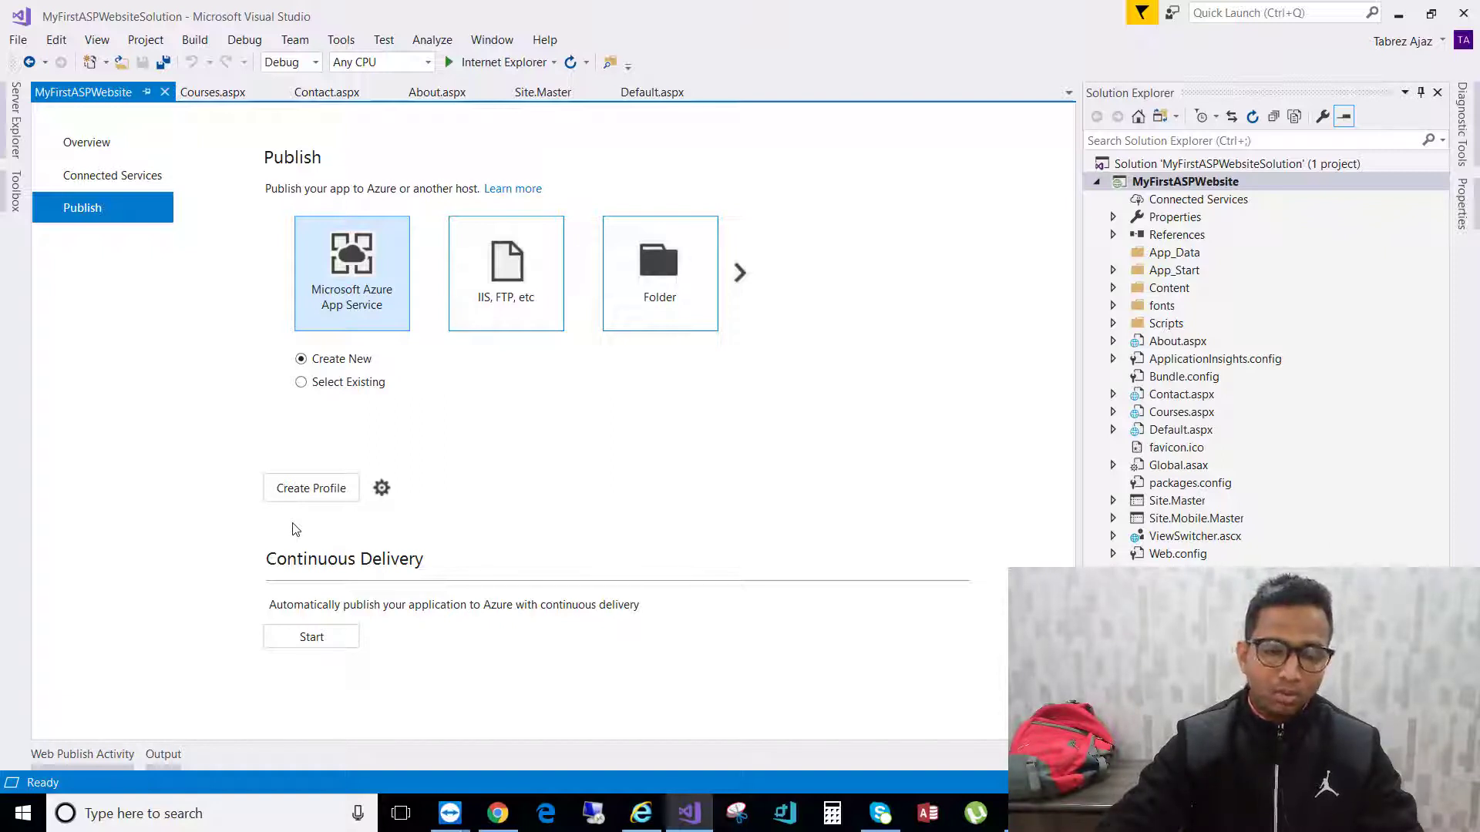
- Create a new Azure App Service profile, cancelling Add an account and keeping the current account
{"action": "left_click", "coordinate": [311, 488]}
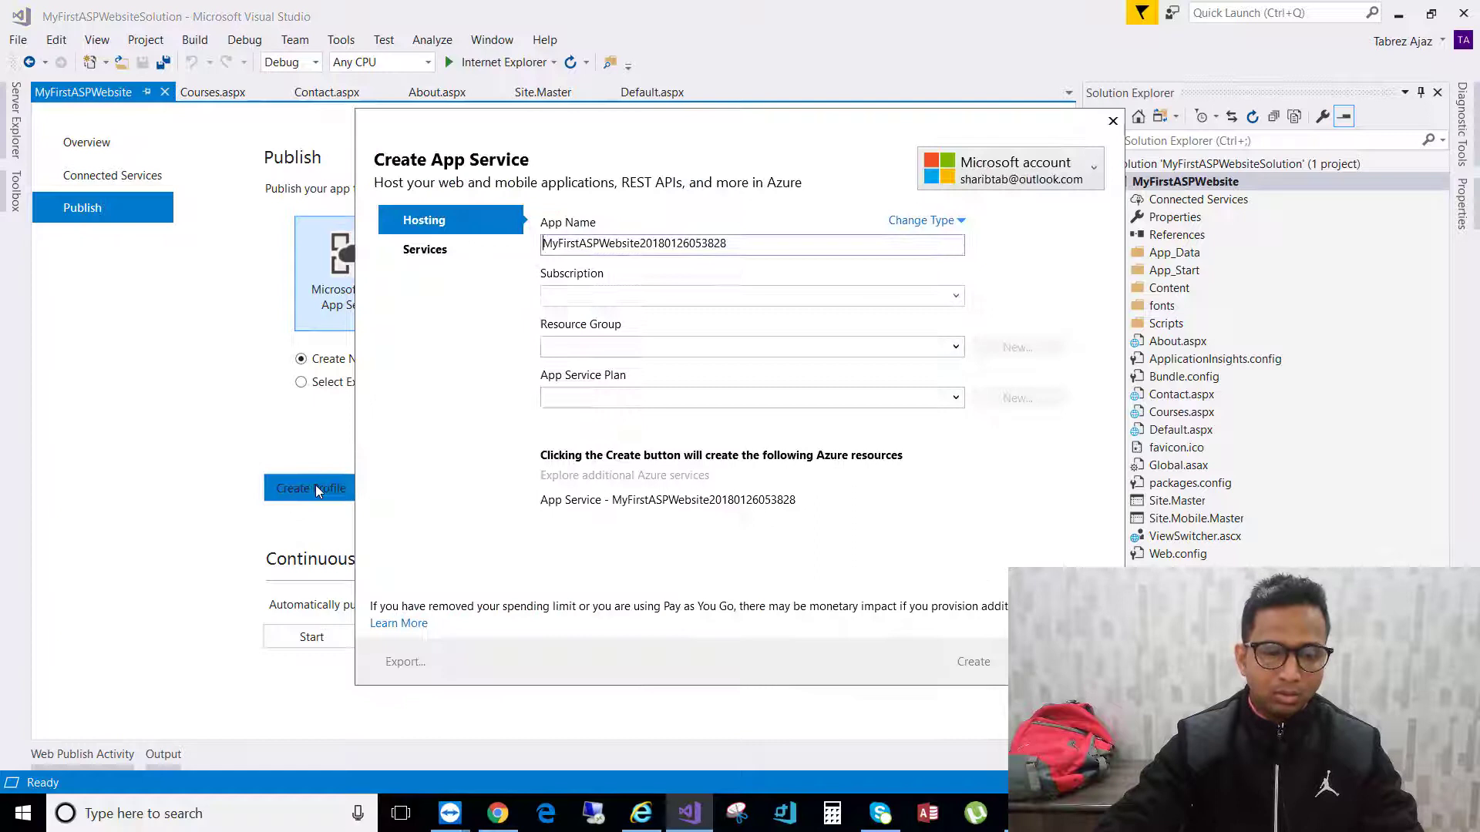
{"action": "left_click", "coordinate": [1092, 171]}
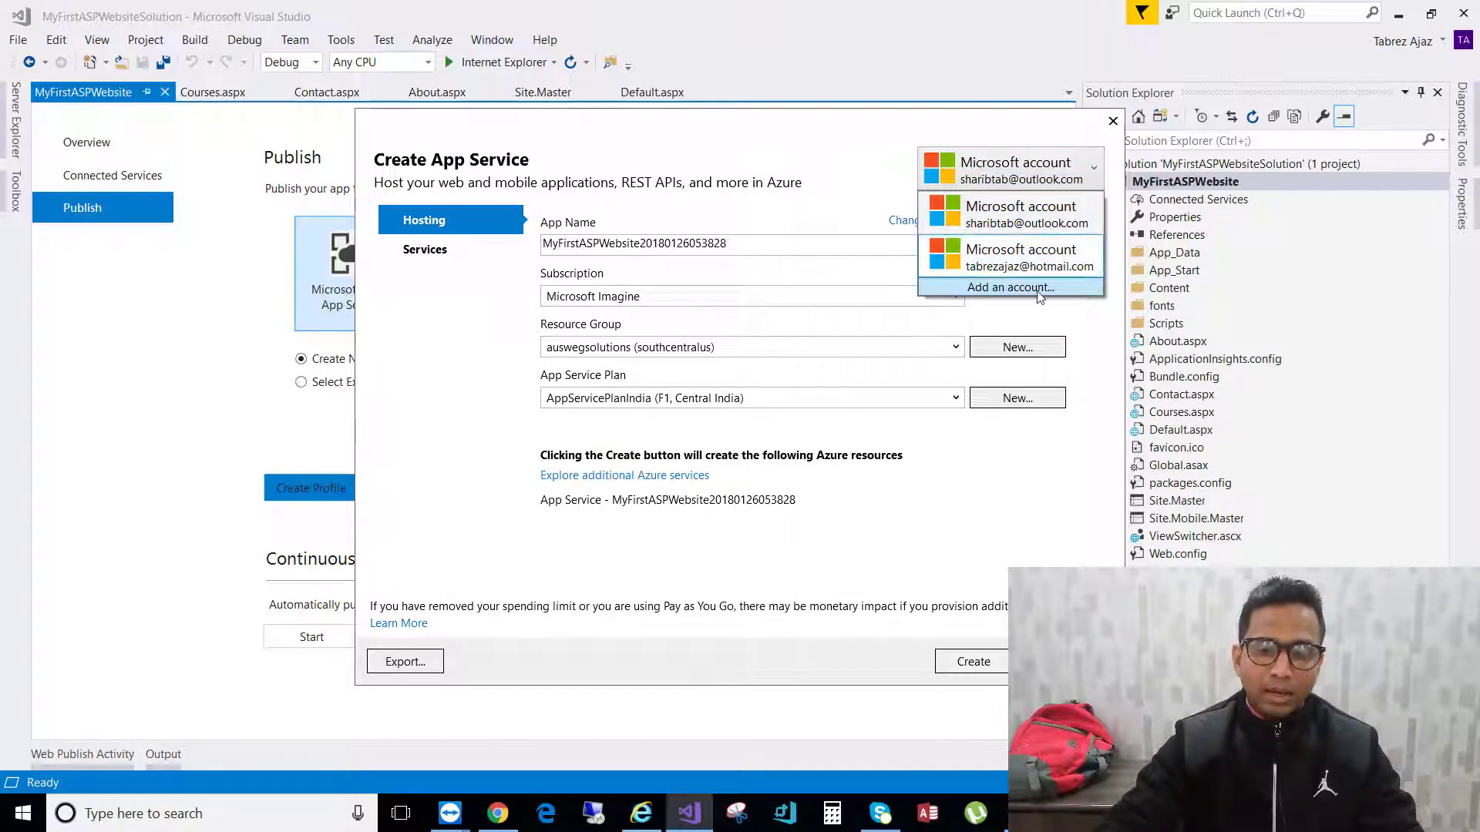
{"action": "left_click", "coordinate": [1009, 286]}
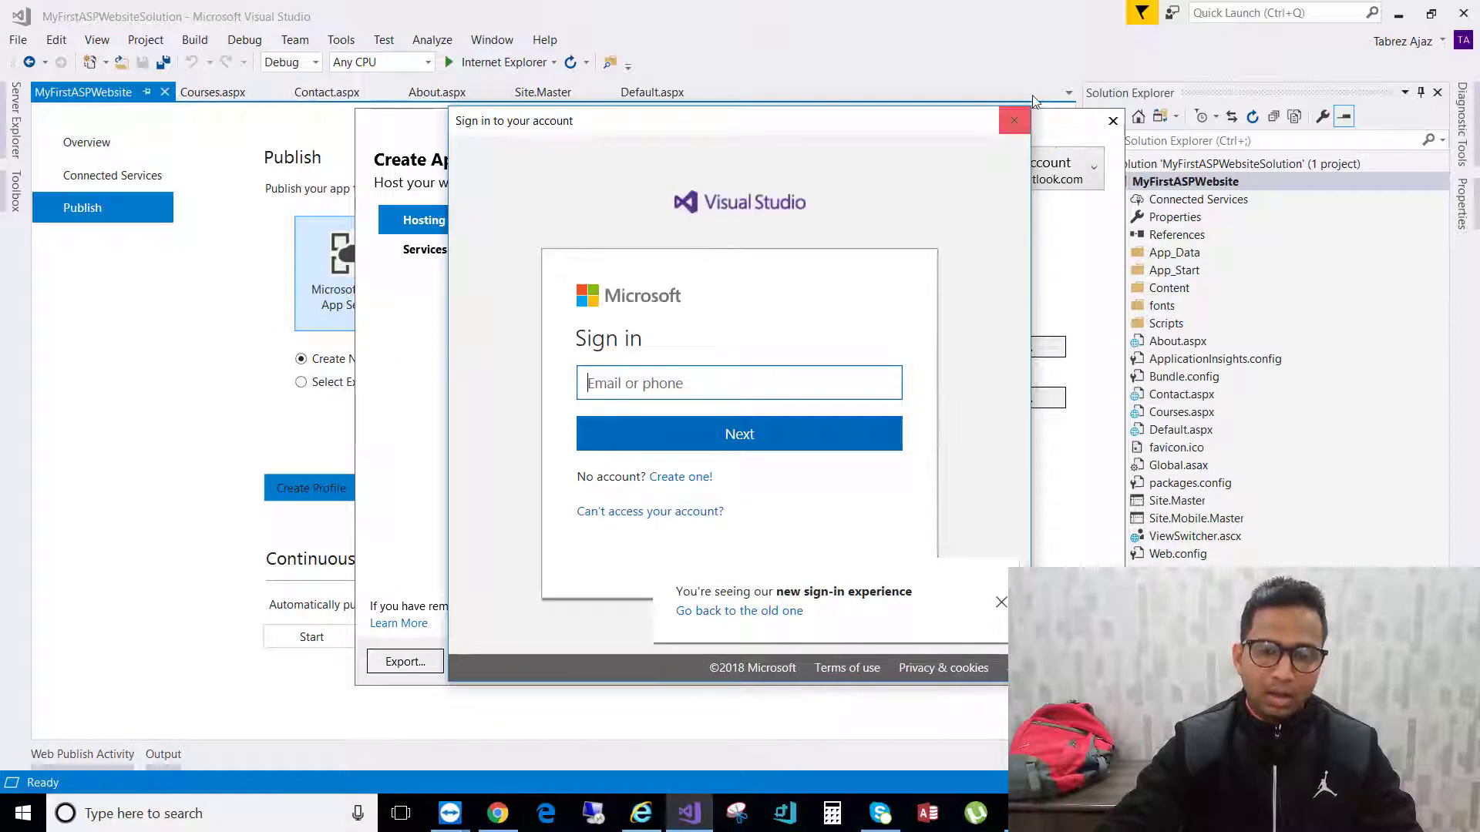
{"action": "left_click", "coordinate": [1008, 117]}
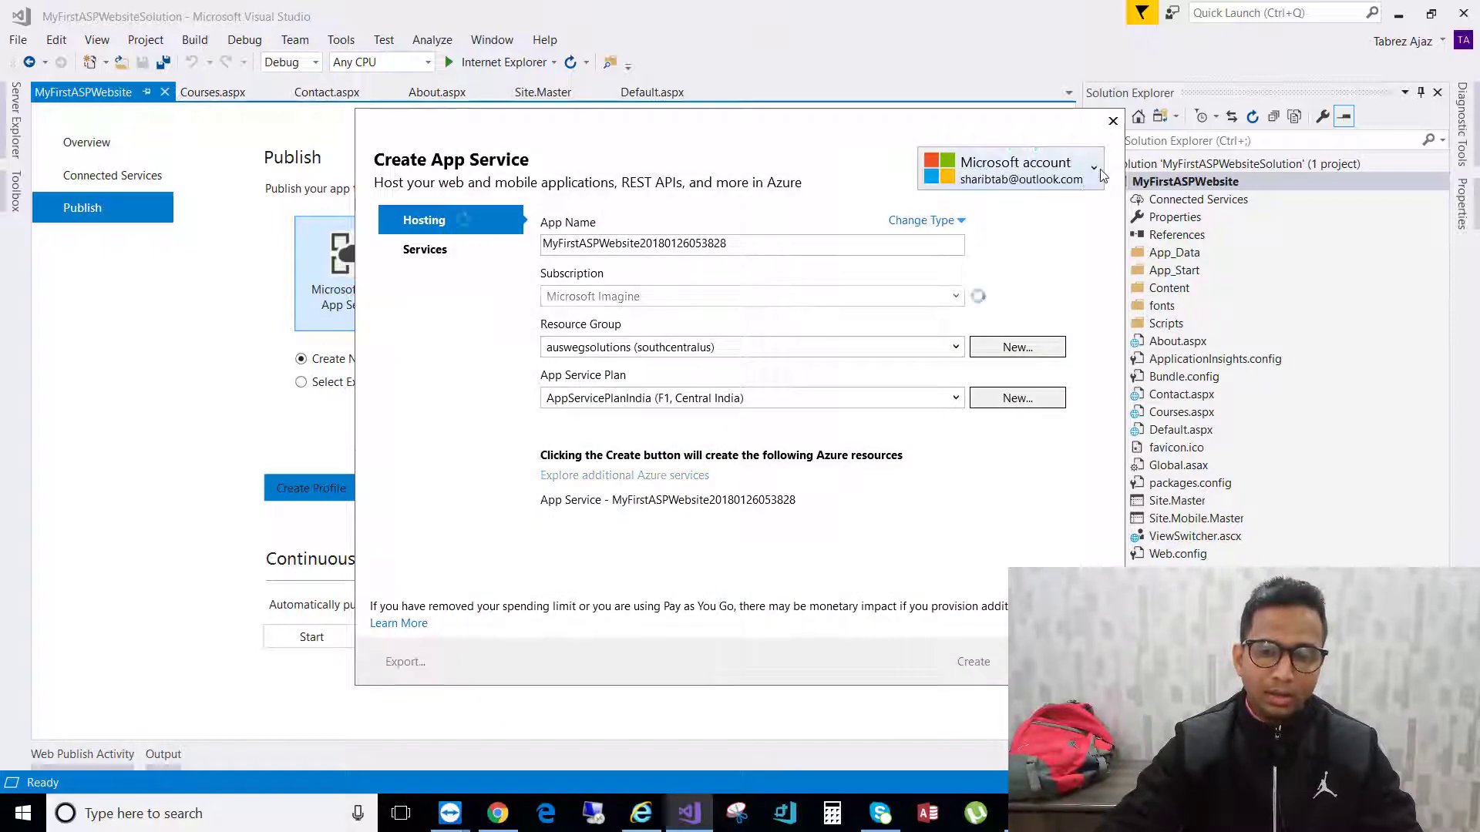
{"action": "left_click", "coordinate": [1095, 169]}
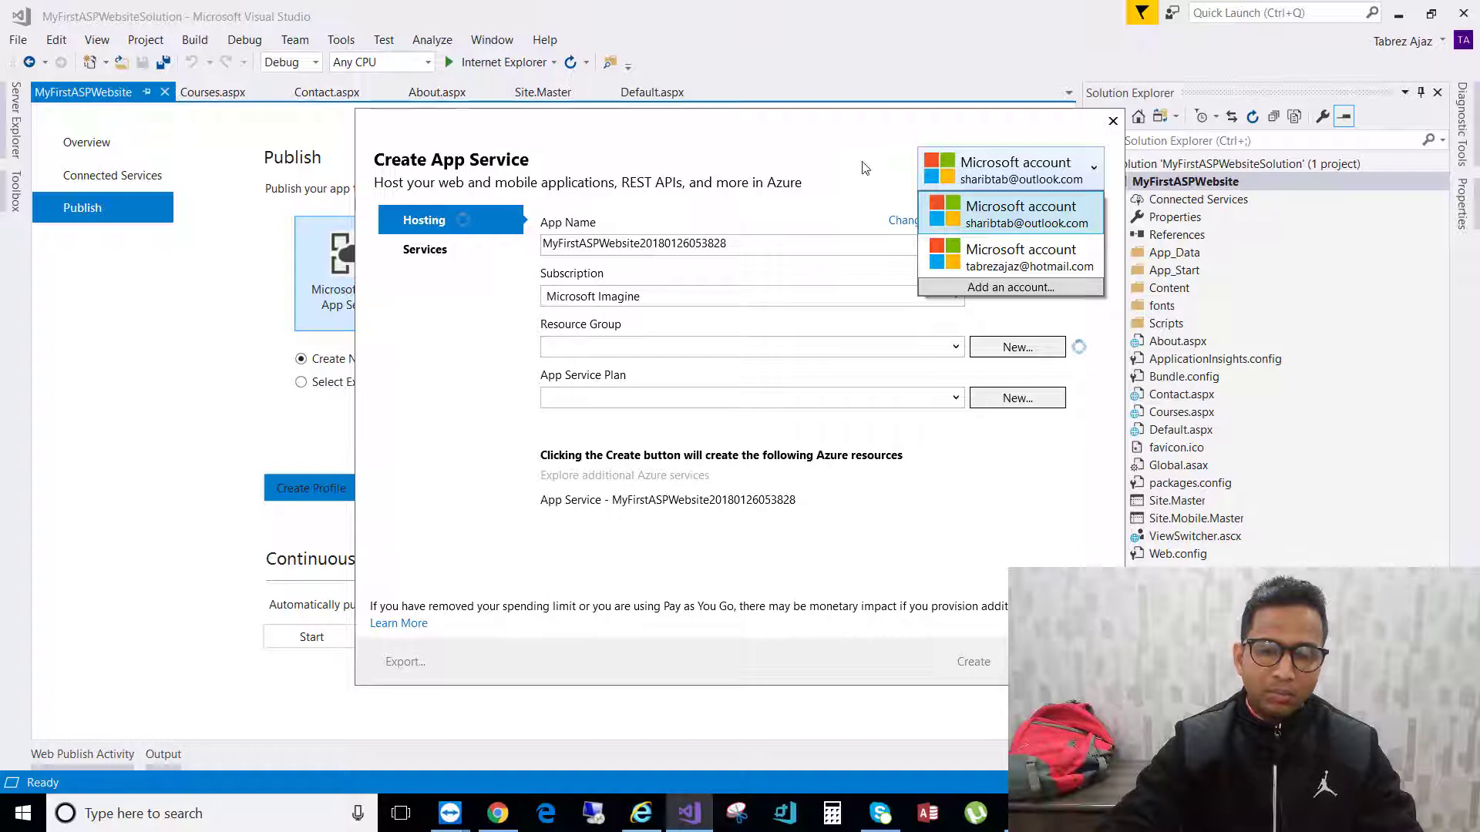
{"action": "left_click", "coordinate": [810, 150]}
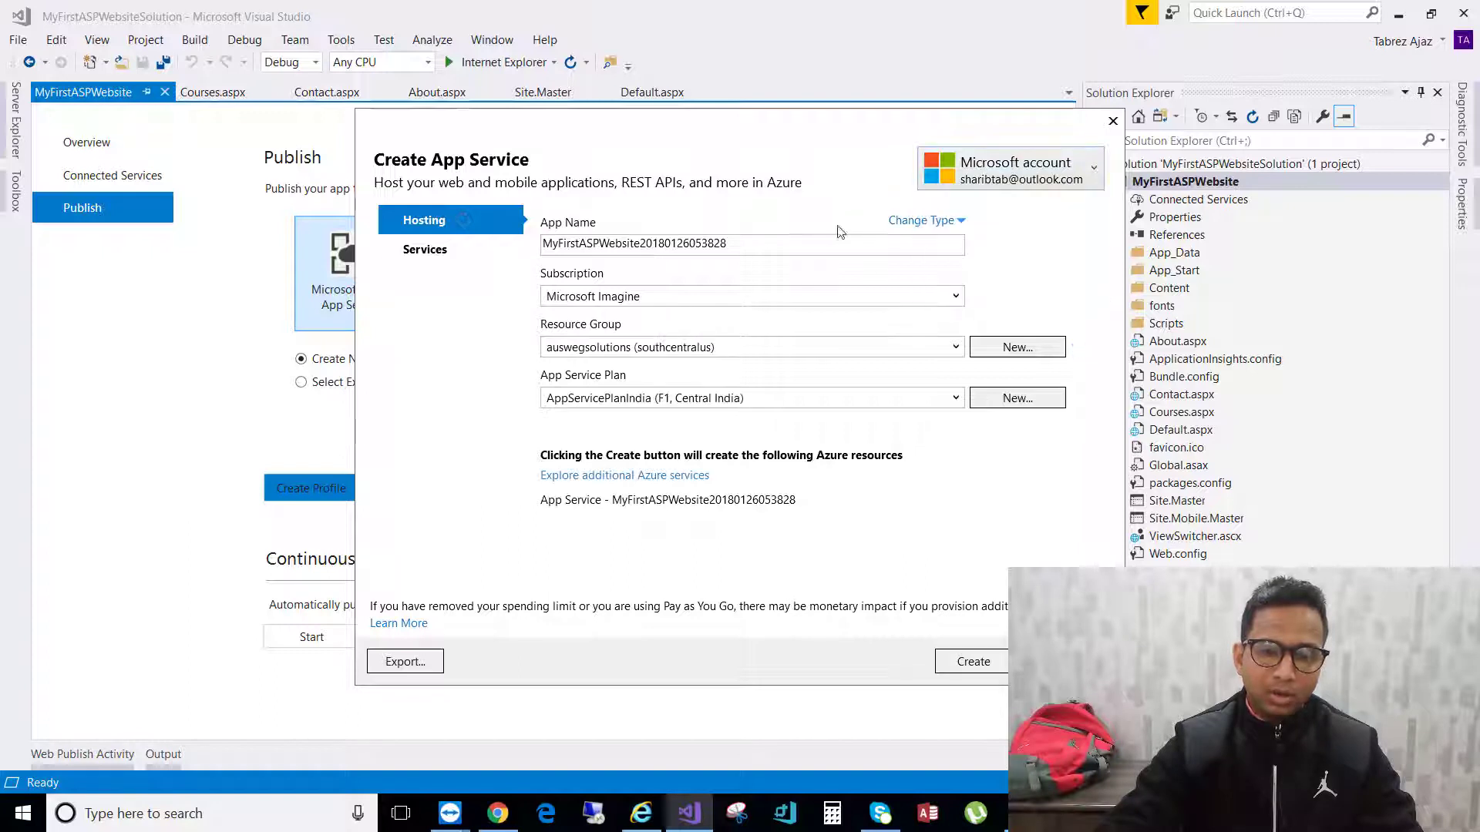
- Replace the default app name with WebTrainingForFree until the name is accepted
{"action": "double_click", "coordinate": [805, 248]}
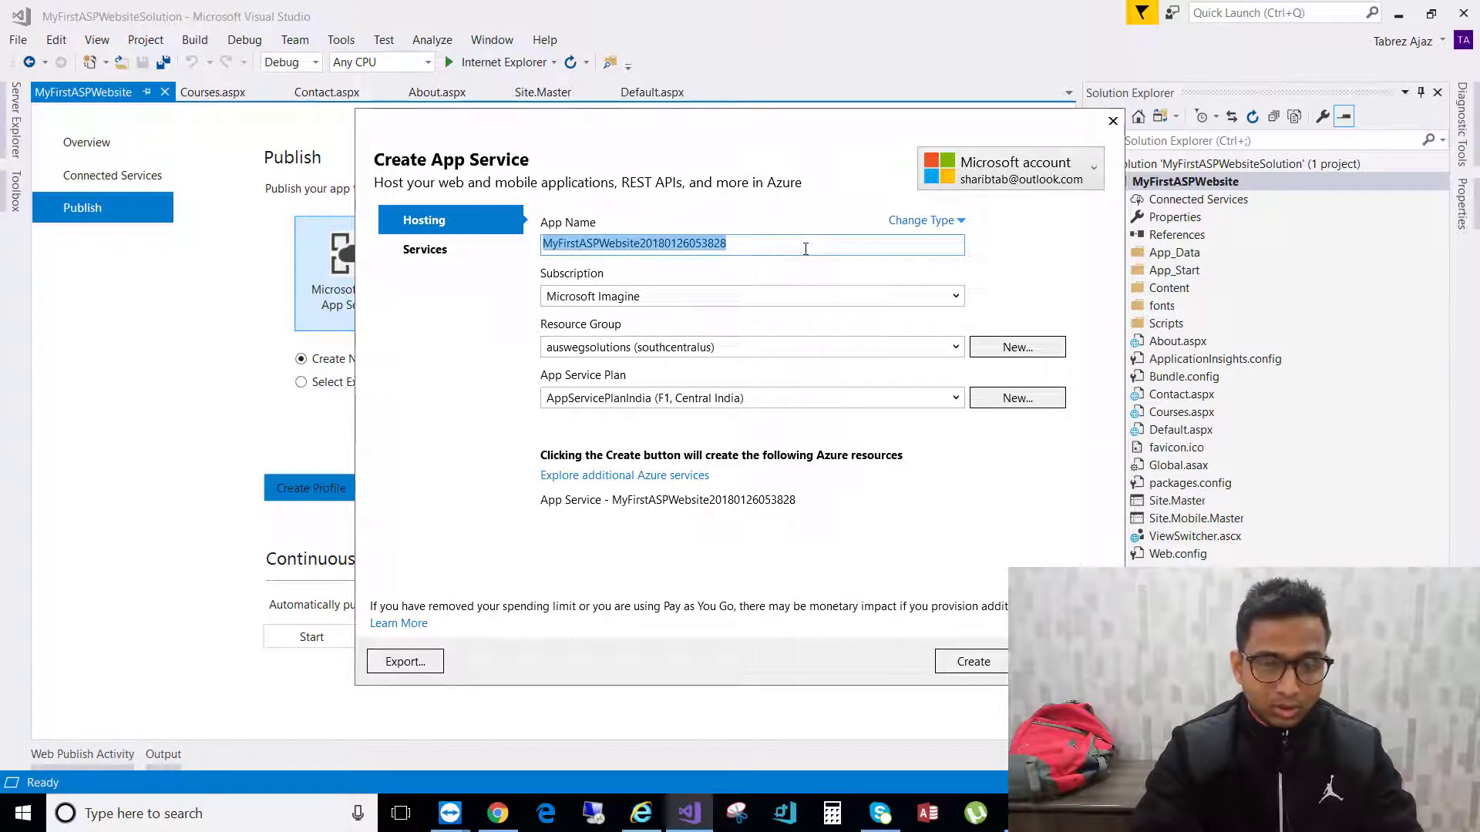
{"action": "key", "text": "BackSpace"}
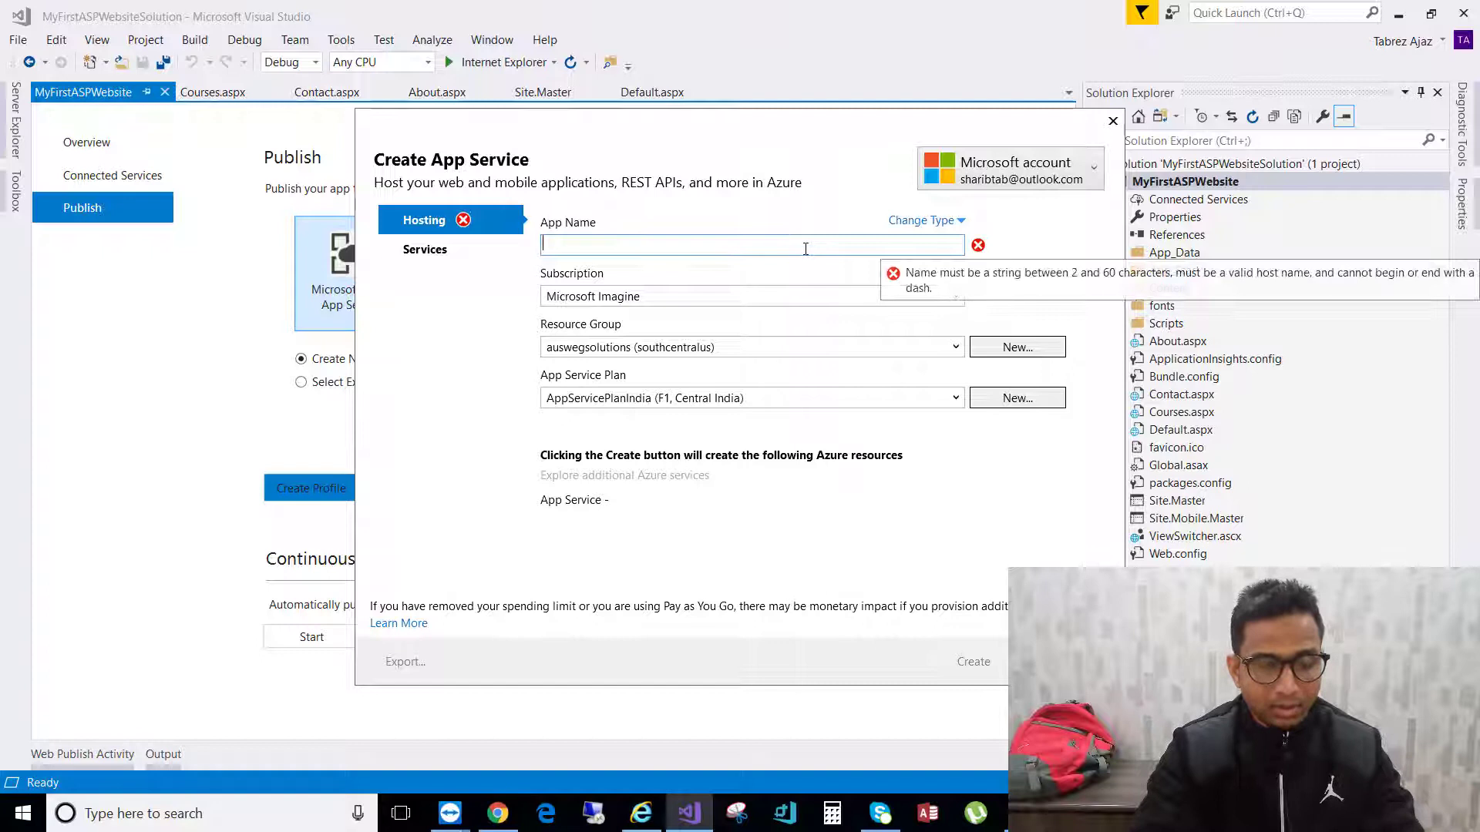
{"action": "type", "text": "Tabrez"}
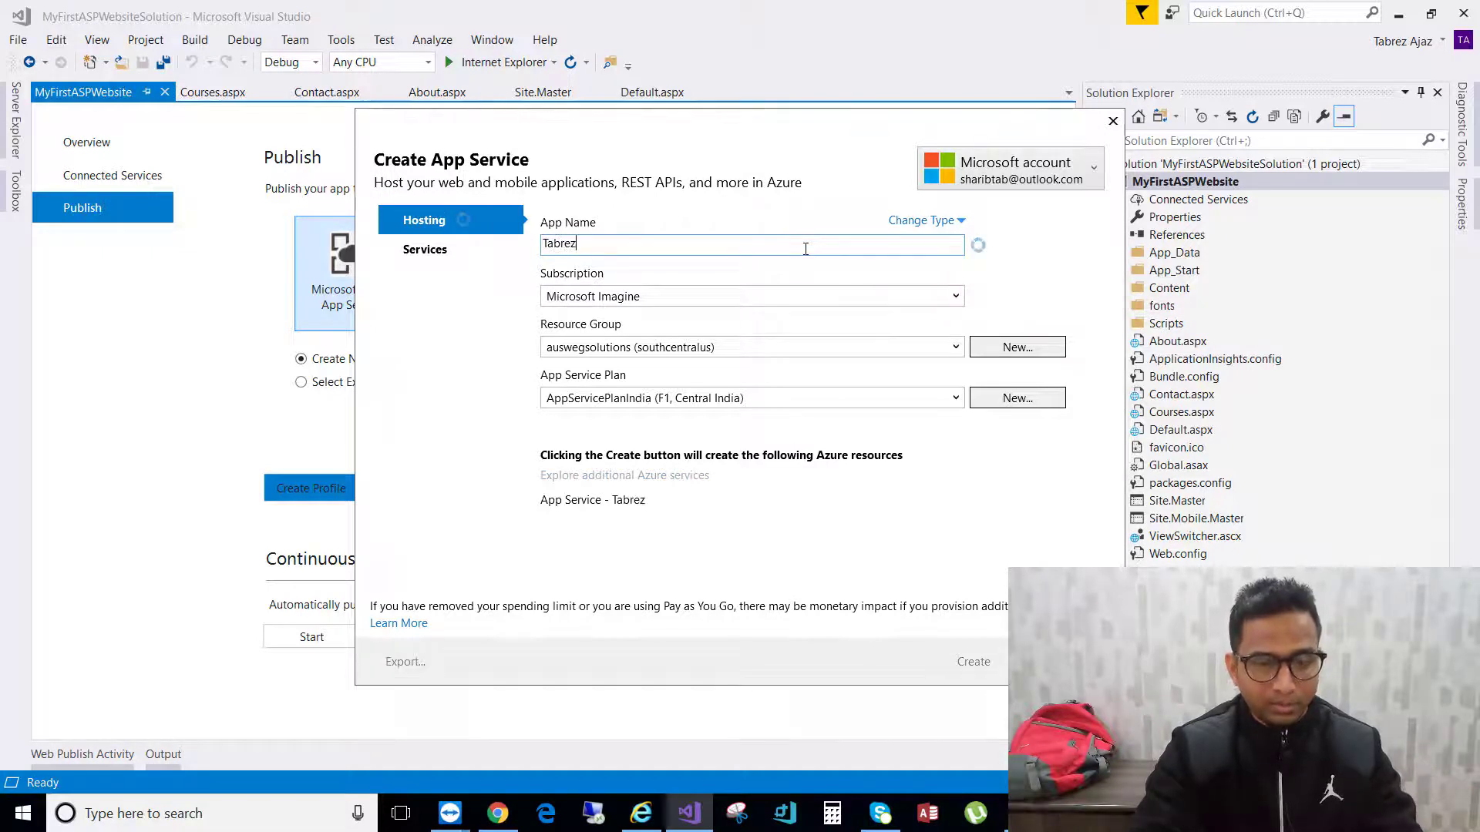
{"action": "type", "text": "WebTrai"}
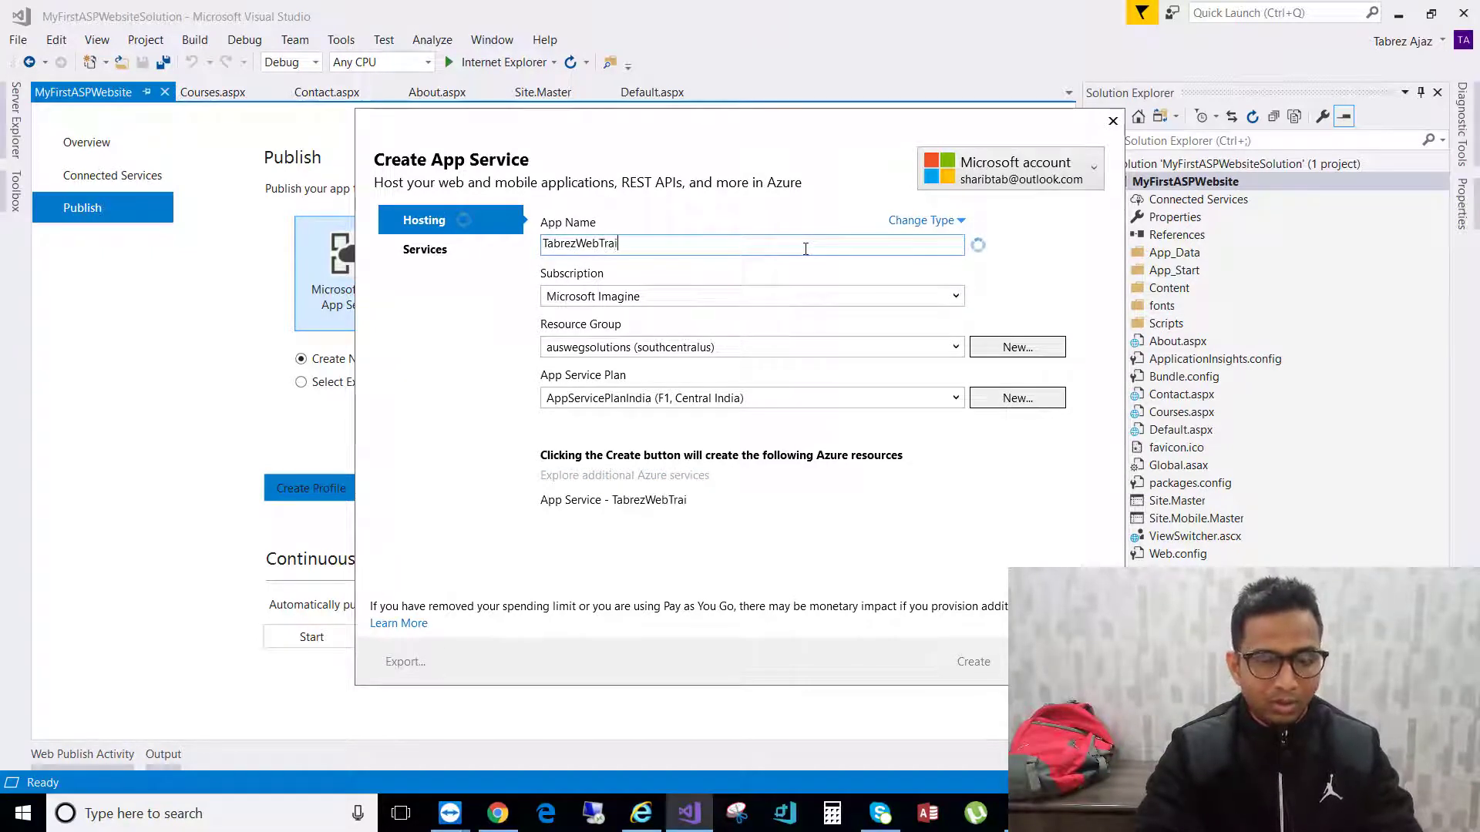
{"action": "type", "text": "ning"}
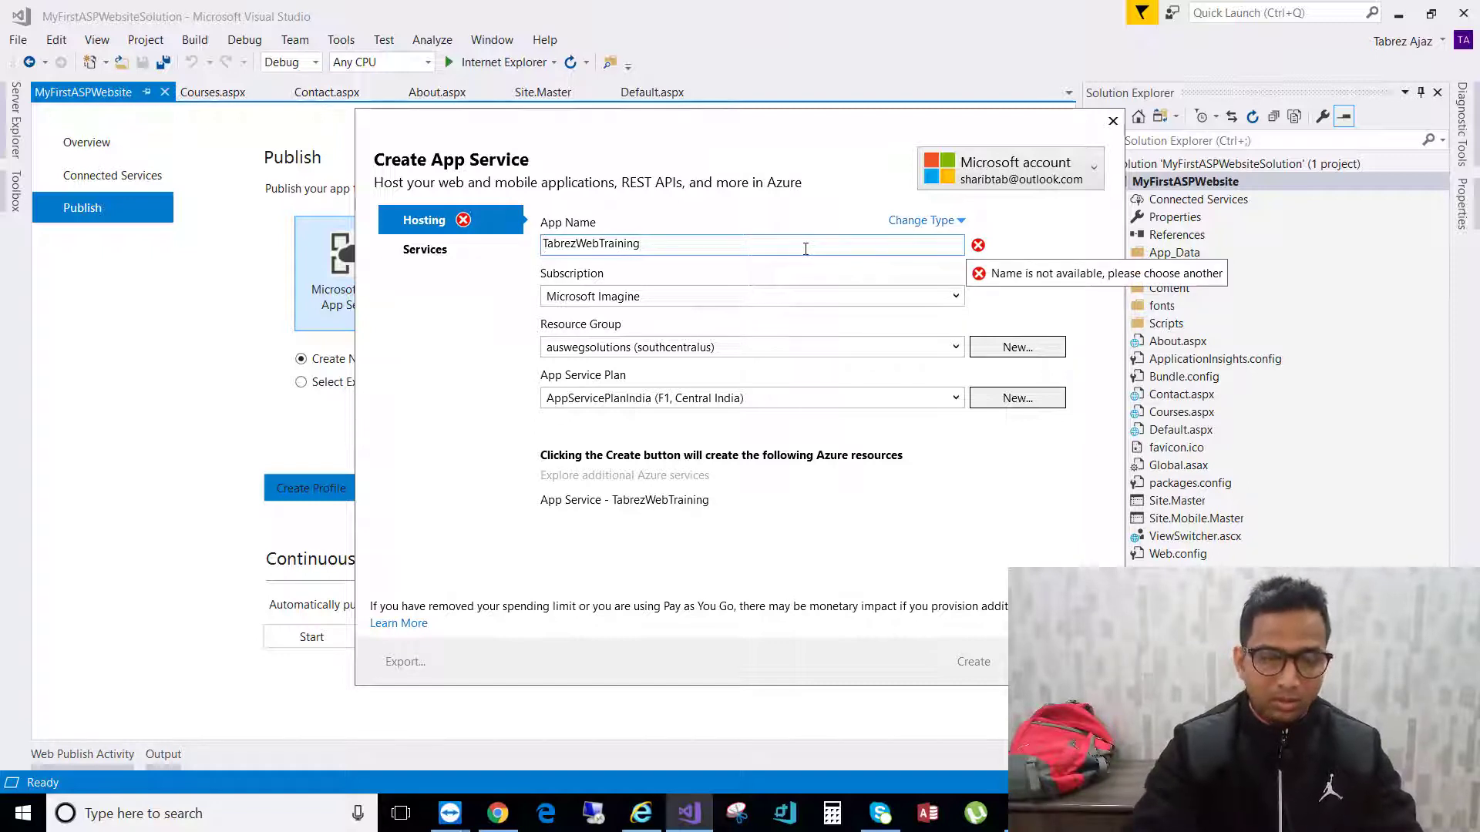
{"action": "key", "text": "BackSpace"}
{"action": "key", "text": "BackSpace"}
{"action": "key", "text": "BackSpace"}
{"action": "key", "text": "BackSpace"}
{"action": "key", "text": "BackSpace"}
{"action": "key", "text": "BackSpace"}
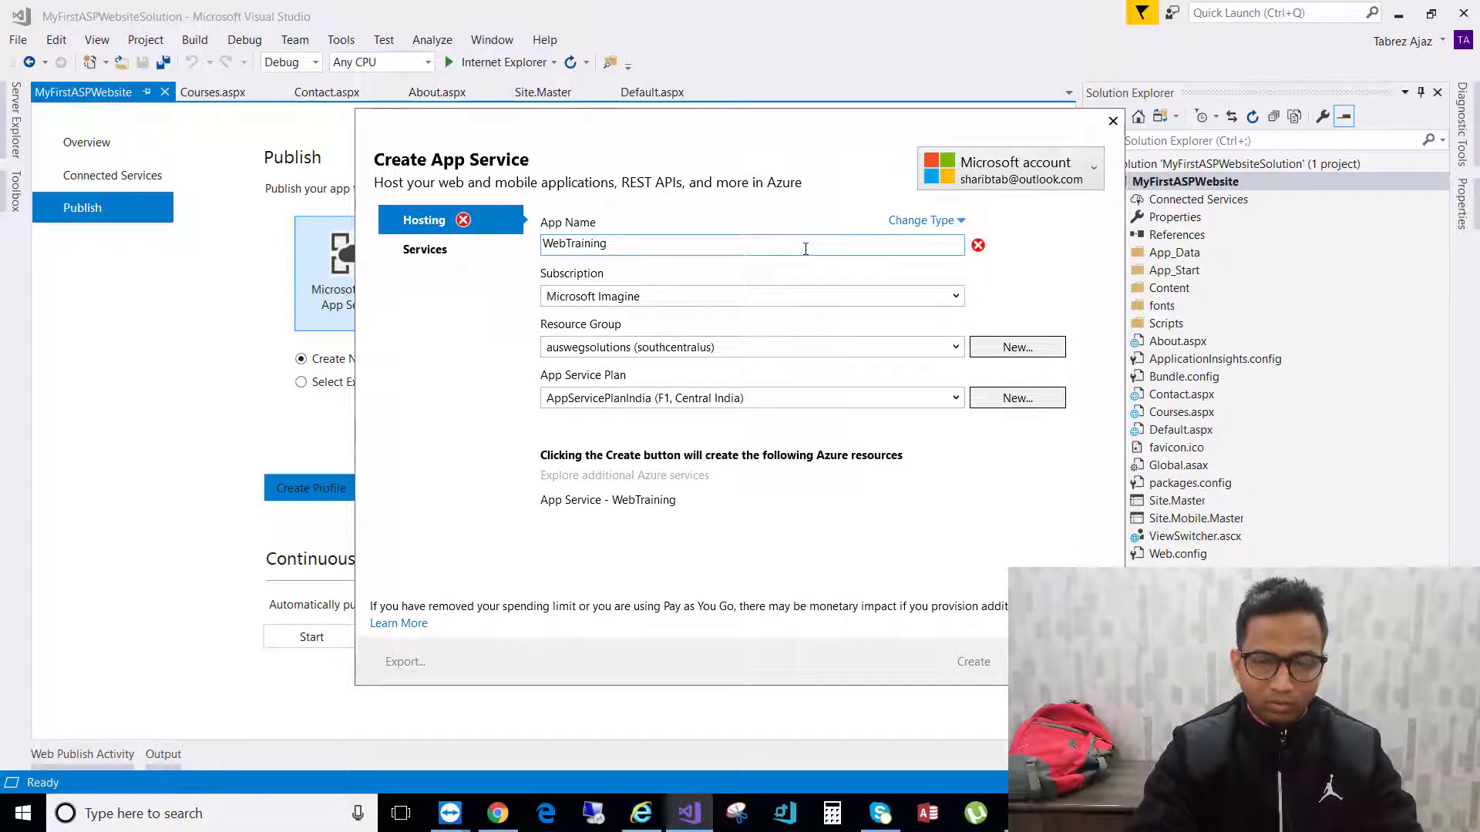
{"action": "type", "text": "For"}
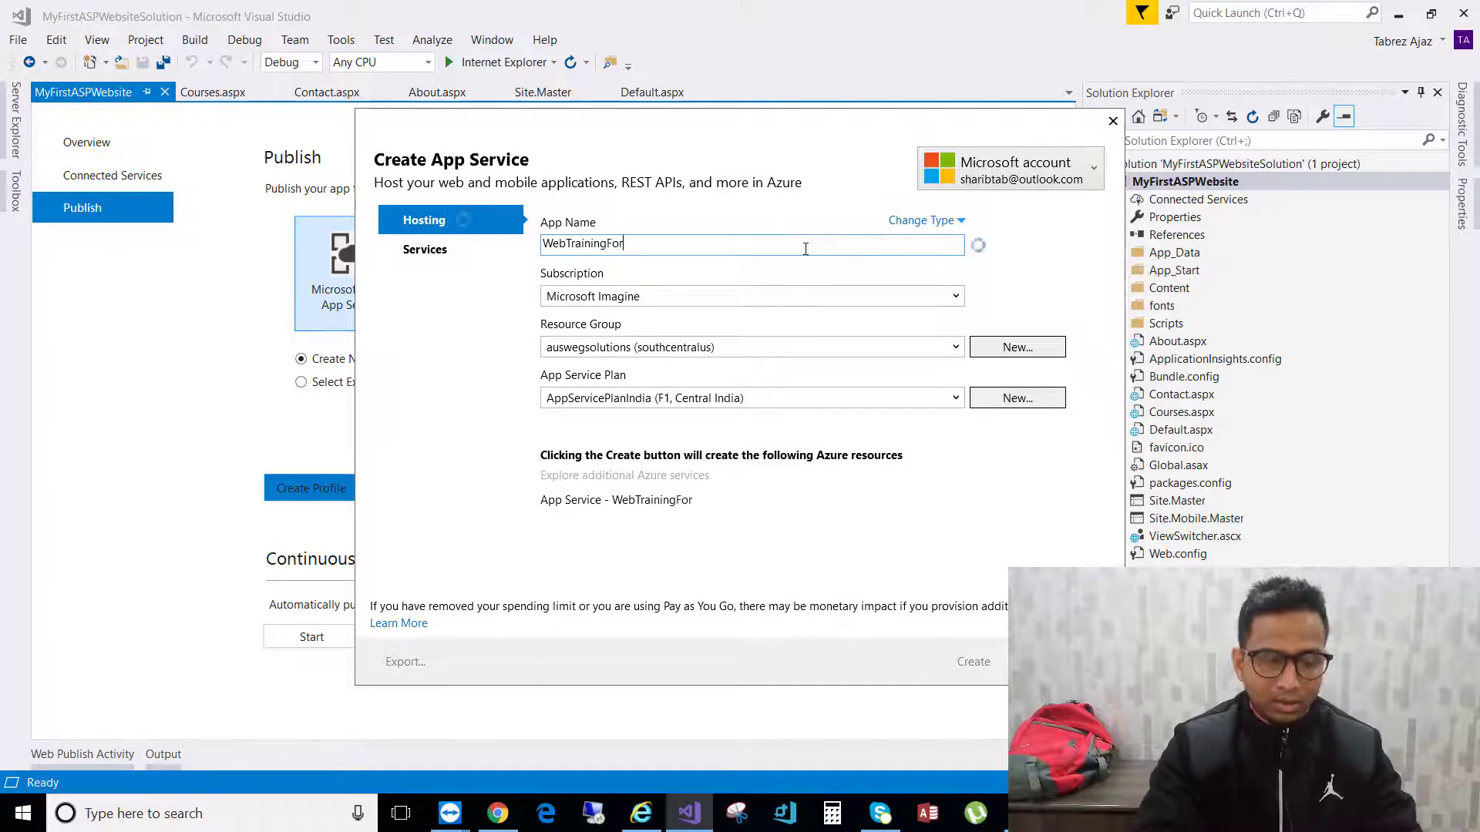
{"action": "type", "text": "Free"}
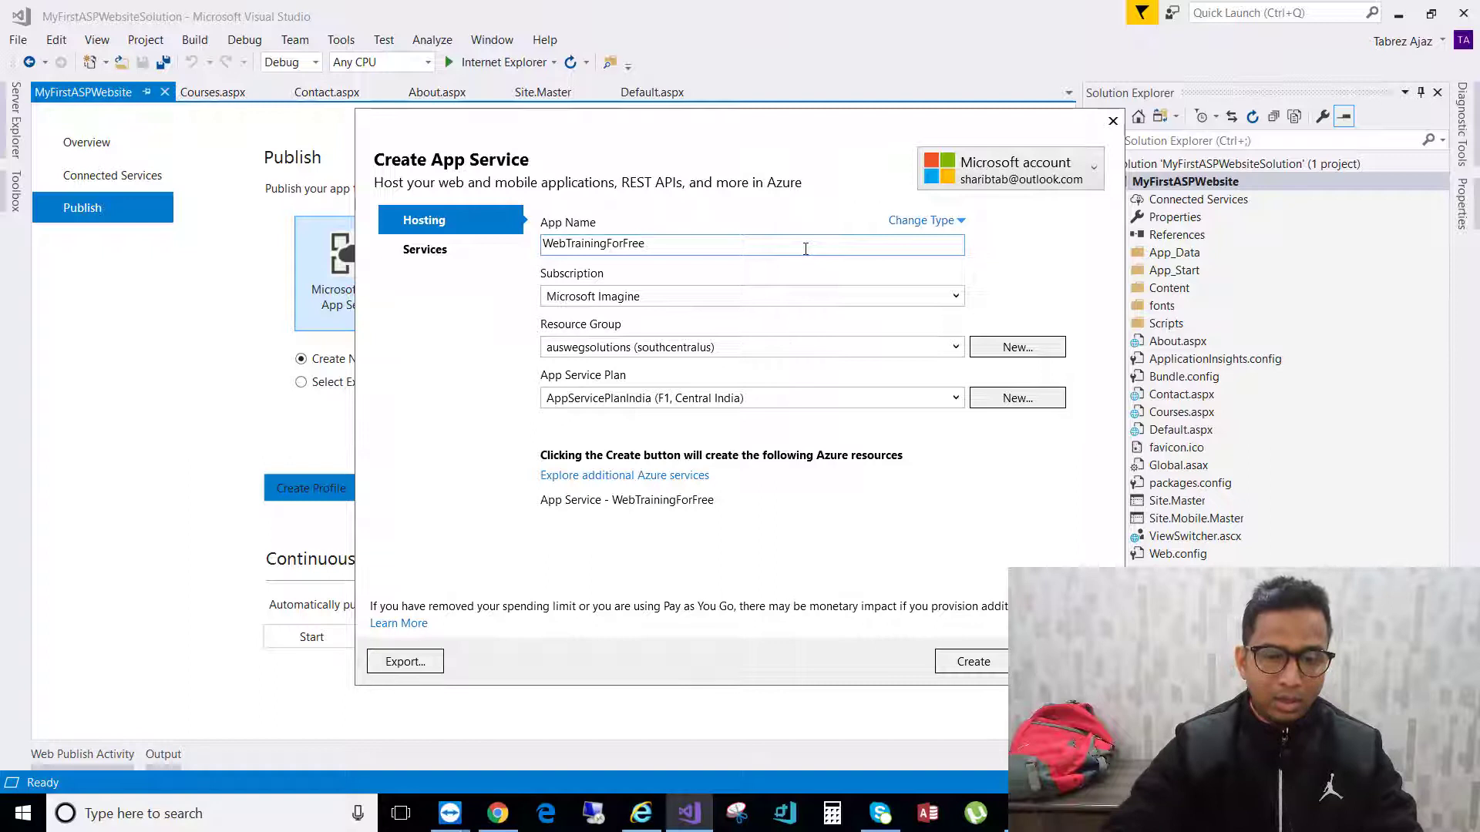
- Keep Microsoft Imagine as the subscription and add new resource group WebTrainingResourceGrp
{"action": "left_click", "coordinate": [878, 299]}
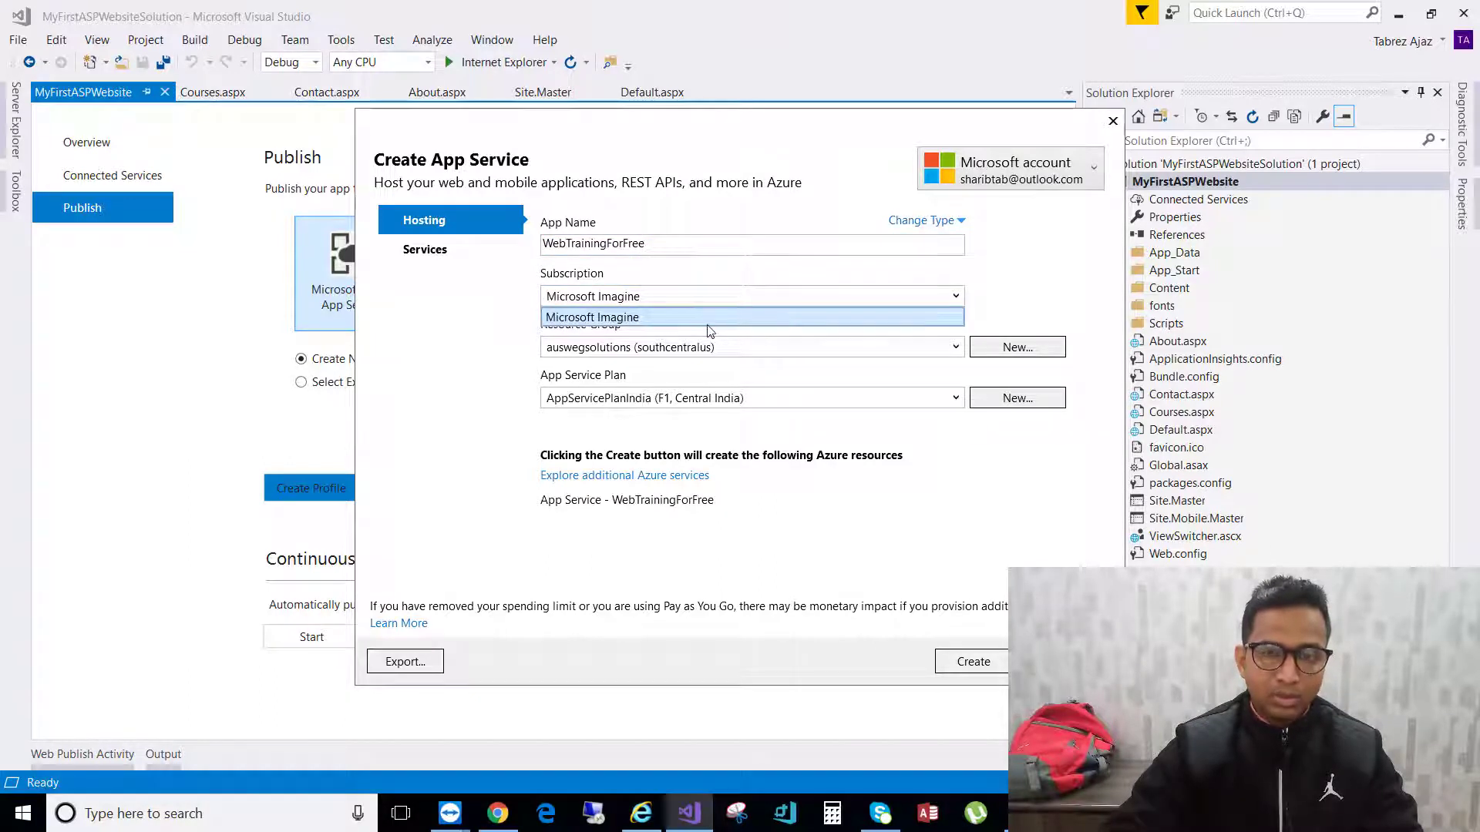
{"action": "left_click", "coordinate": [600, 316]}
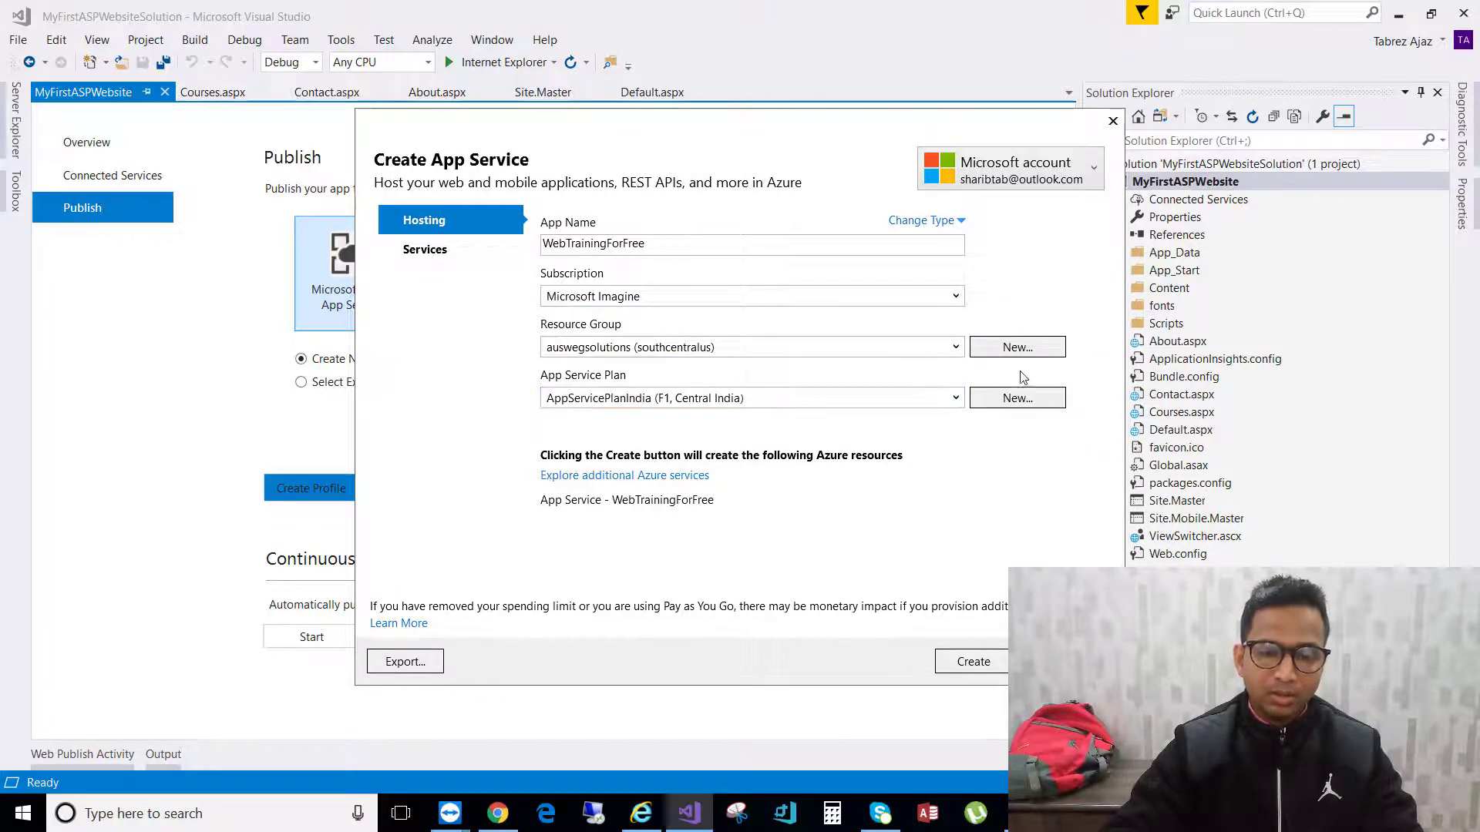
{"action": "left_click", "coordinate": [1035, 350]}
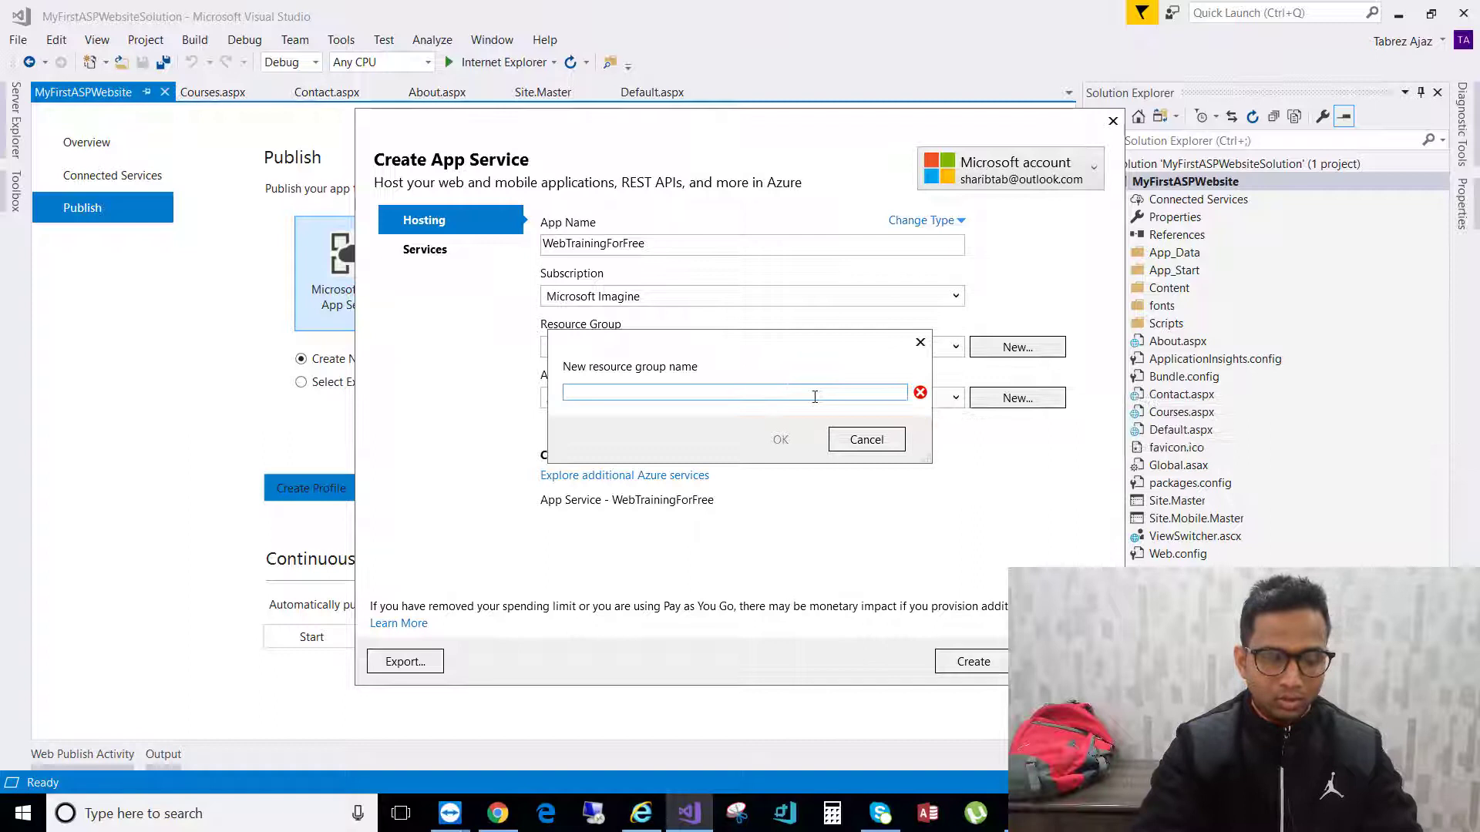
{"action": "type", "text": "WebTraining"}
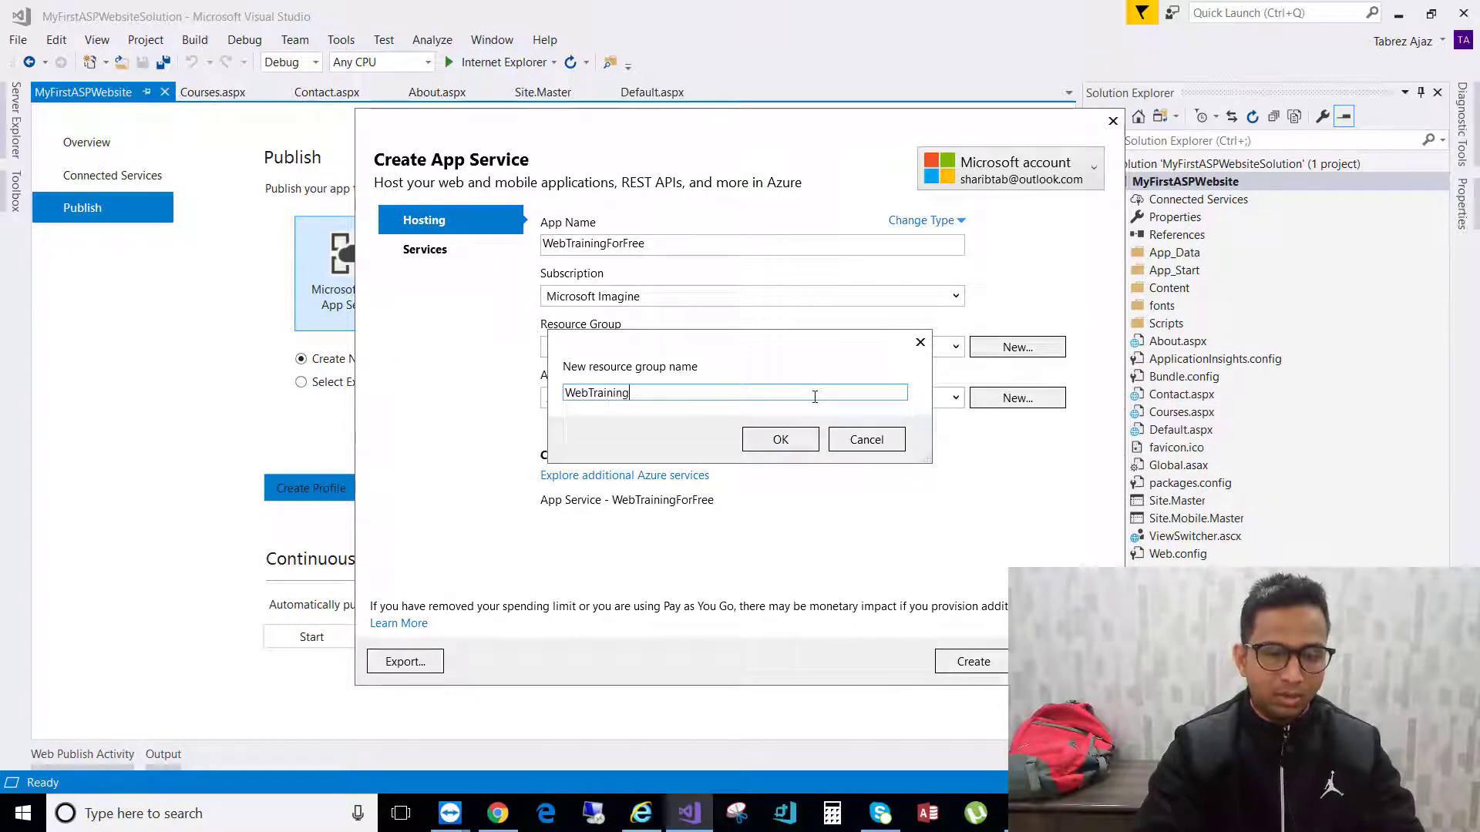
{"action": "type", "text": "Grp"}
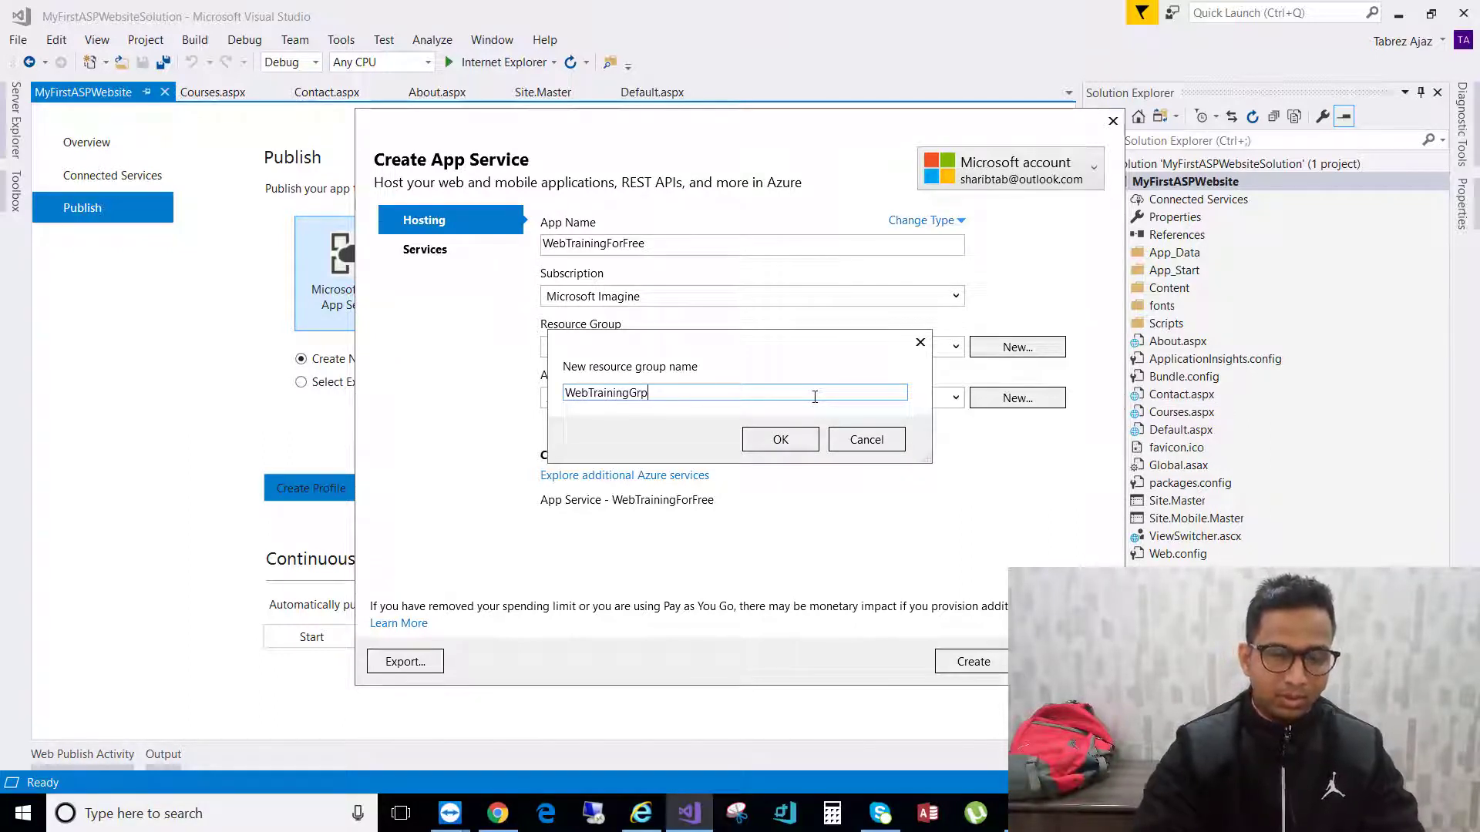
{"action": "key", "text": "Left"}
{"action": "key", "text": "Left"}
{"action": "key", "text": "Left"}
{"action": "type", "text": "Reso"}
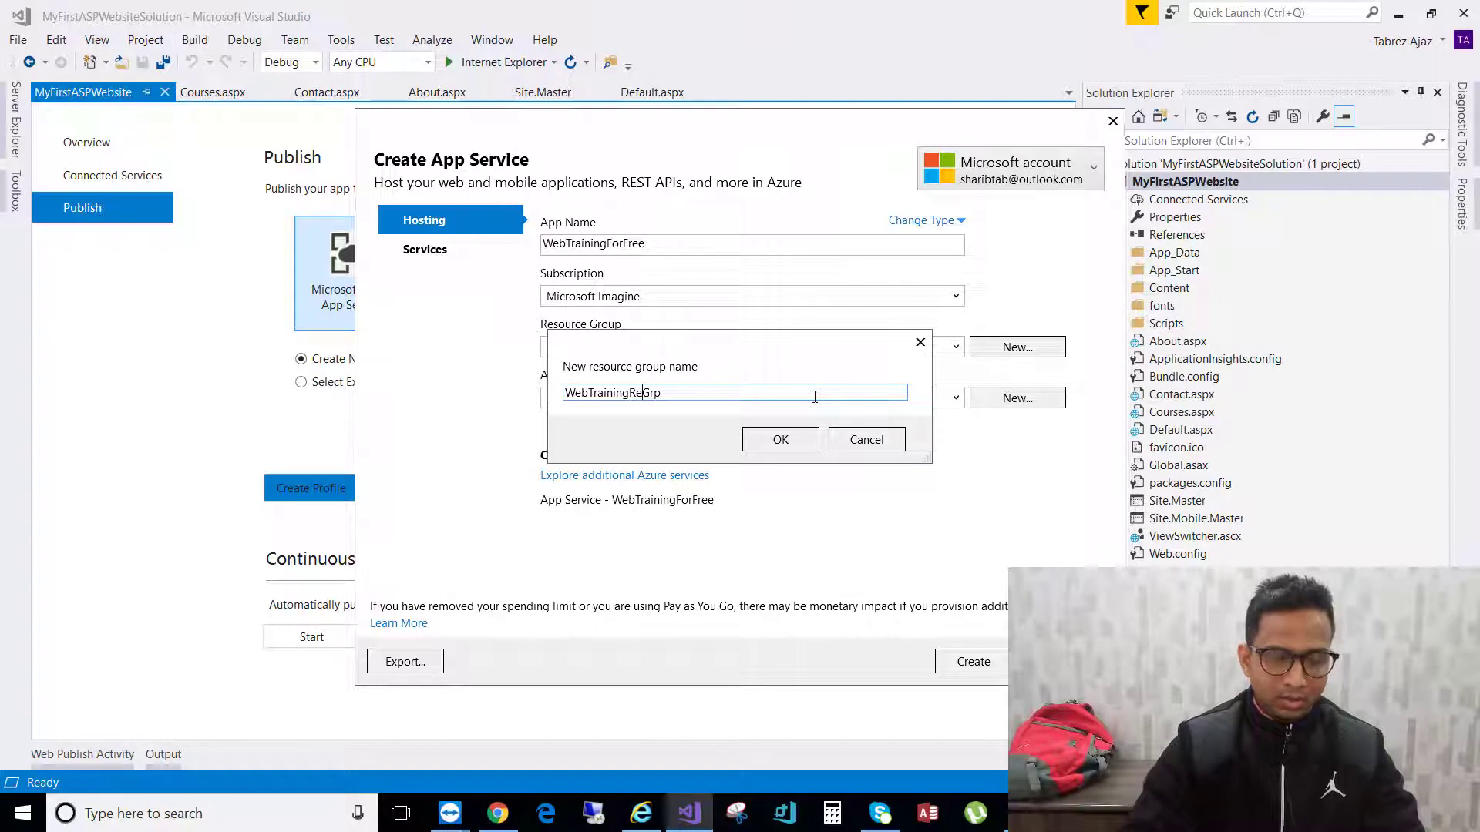
{"action": "type", "text": "urce"}
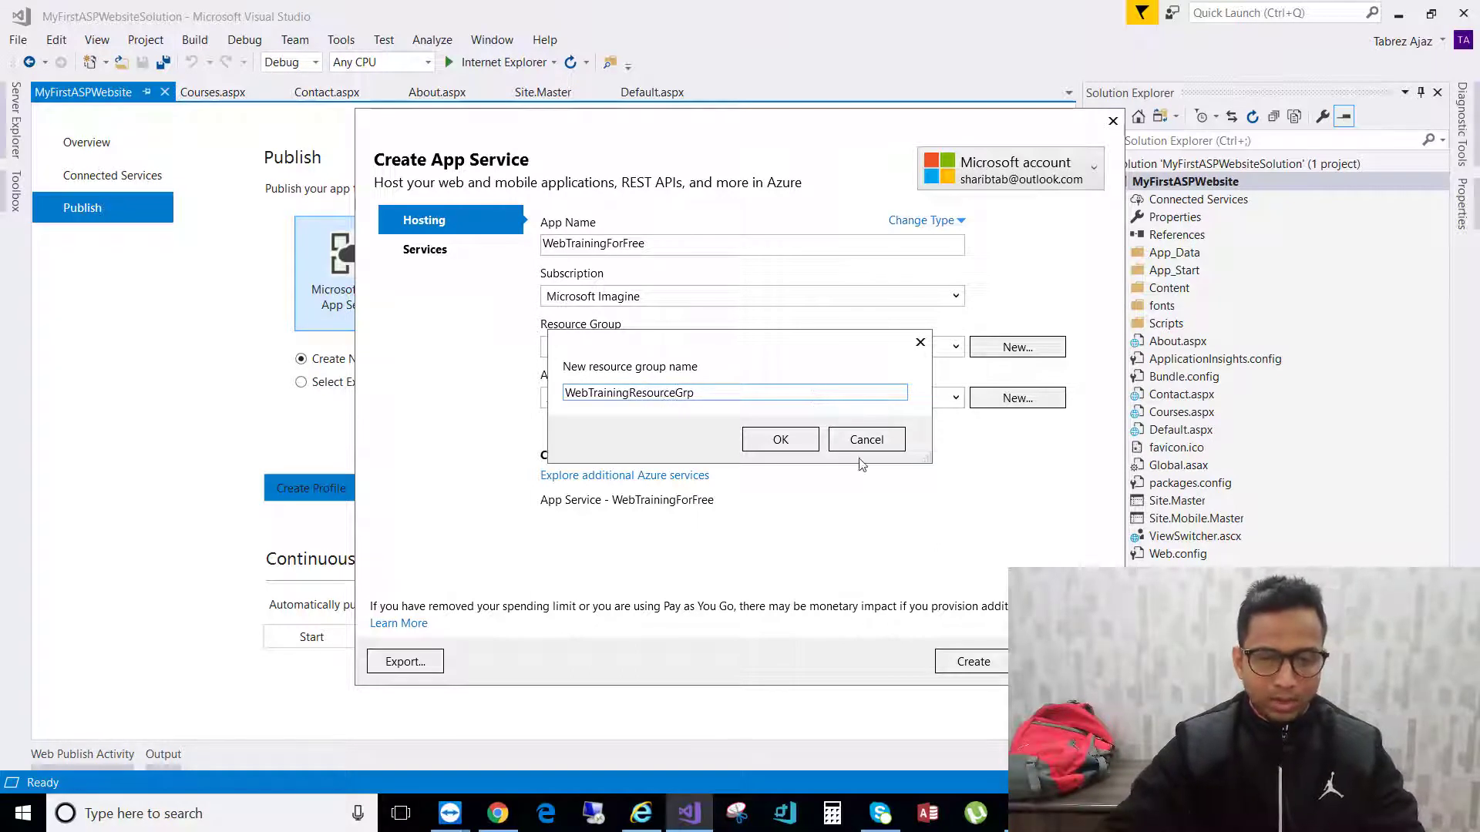
{"action": "left_click", "coordinate": [796, 443]}
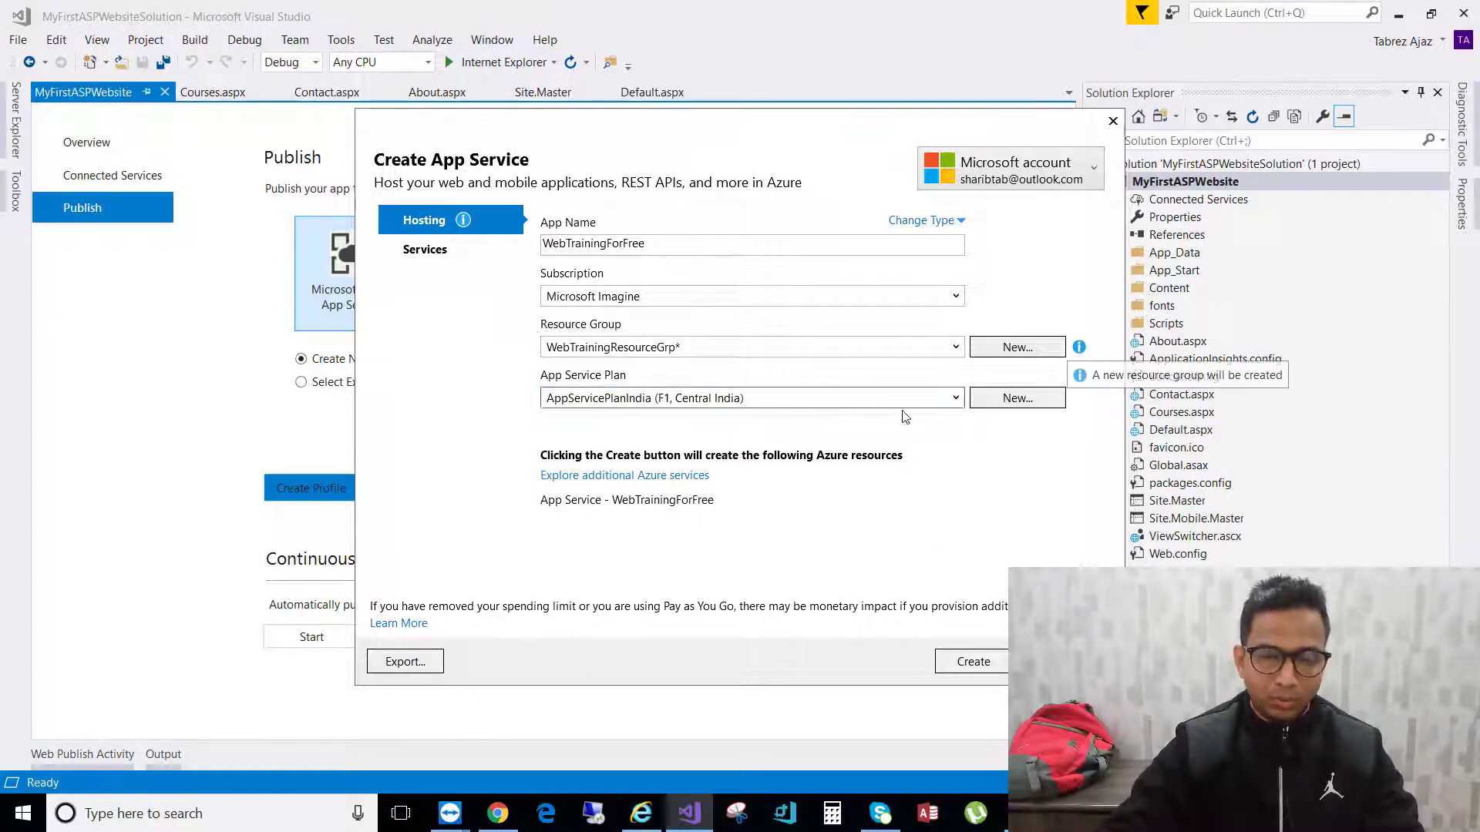
- Add a new Free plan, WebTrainingForFreePlan, located in Central India
{"action": "left_click", "coordinate": [1016, 398]}
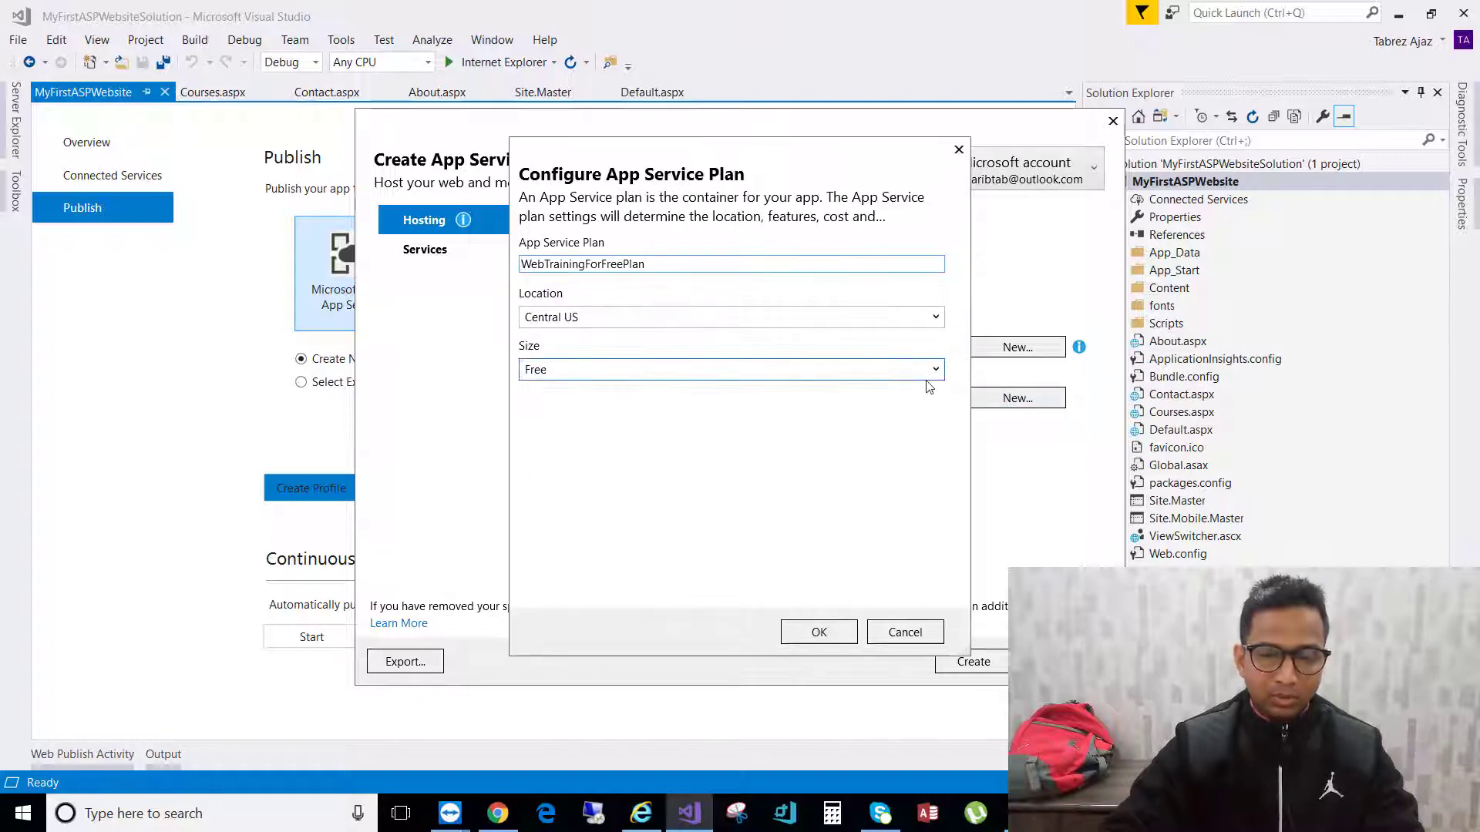
{"action": "left_click", "coordinate": [936, 318]}
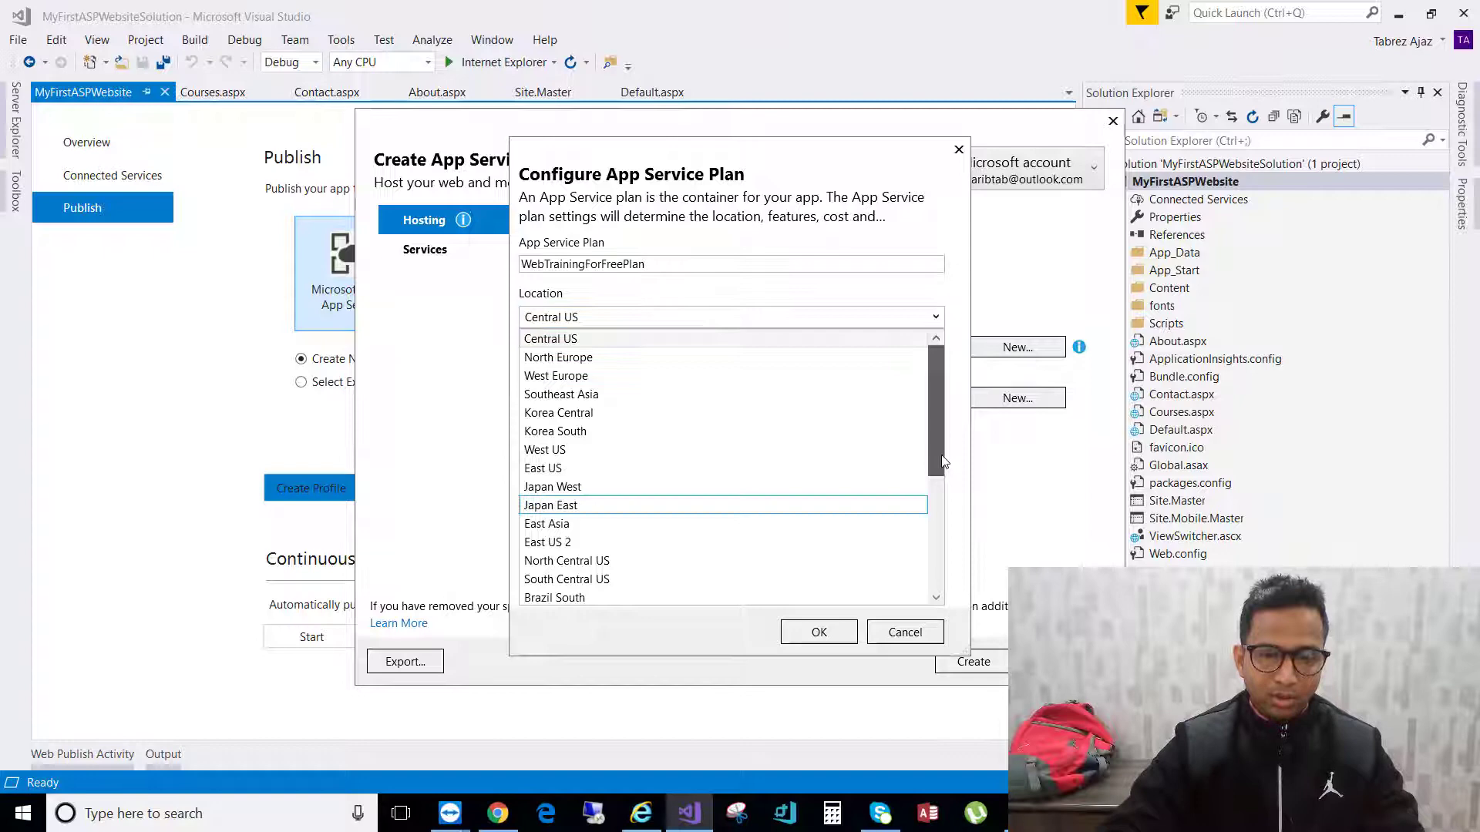
{"action": "left_click_drag", "start_coordinate": [936, 456], "coordinate": [936, 556]}
{"action": "left_click", "coordinate": [593, 449]}
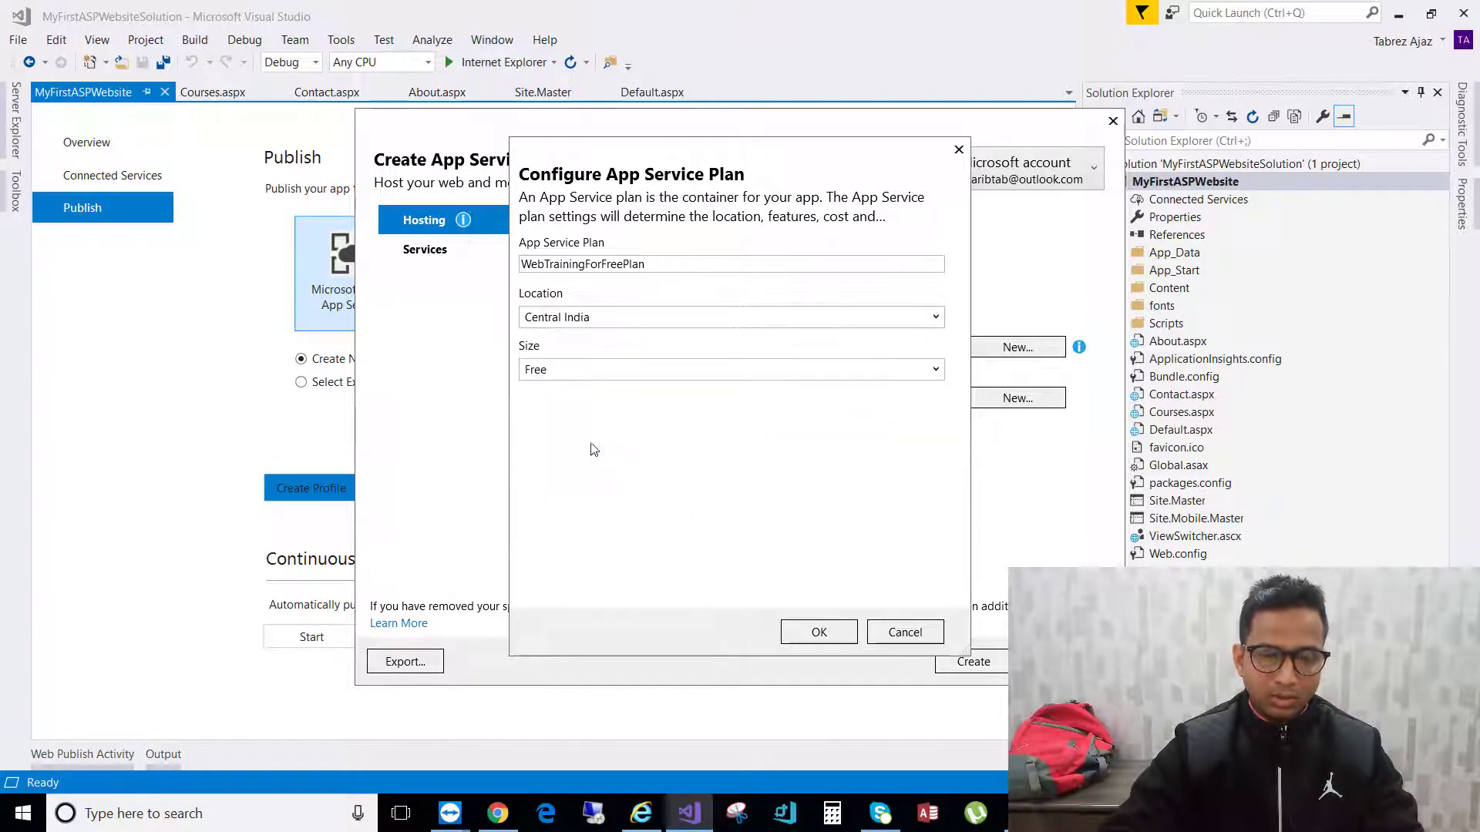
{"action": "left_click", "coordinate": [818, 632]}
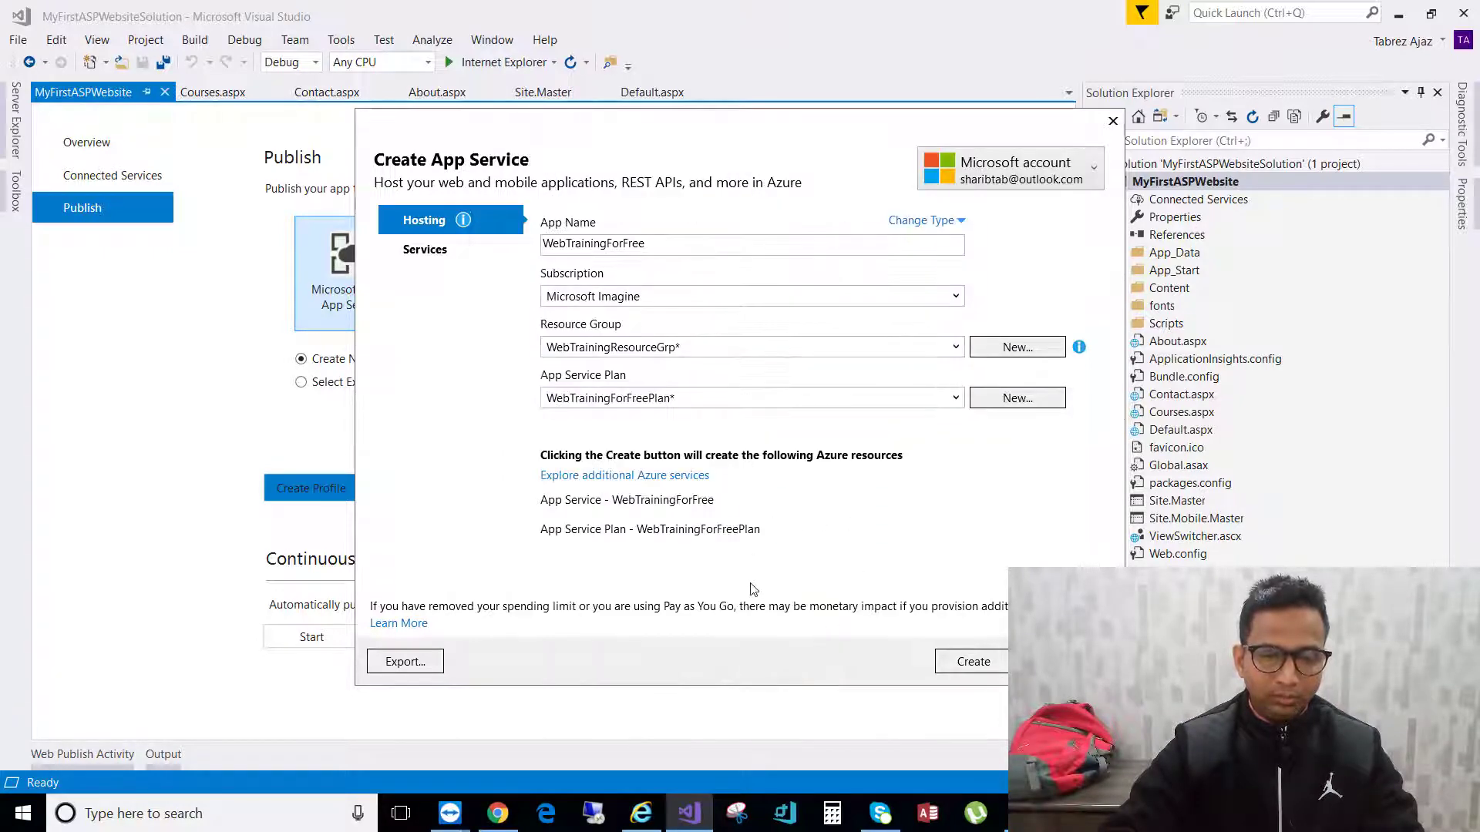
- Create the WebTrainingForFree app service and wait for Azure to finish configuring
{"action": "left_click", "coordinate": [973, 661]}
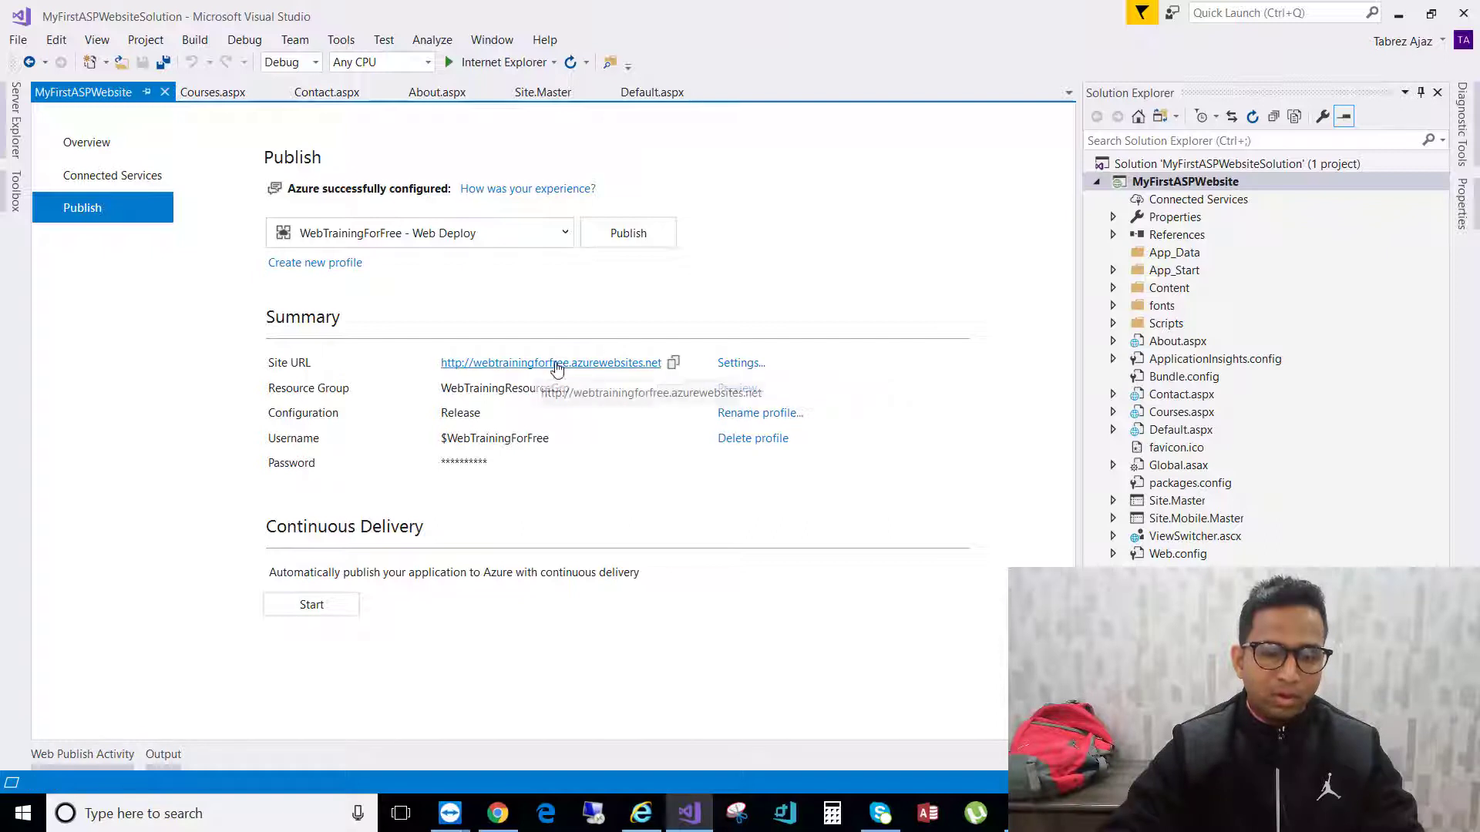
{"action": "left_click", "coordinate": [672, 366]}
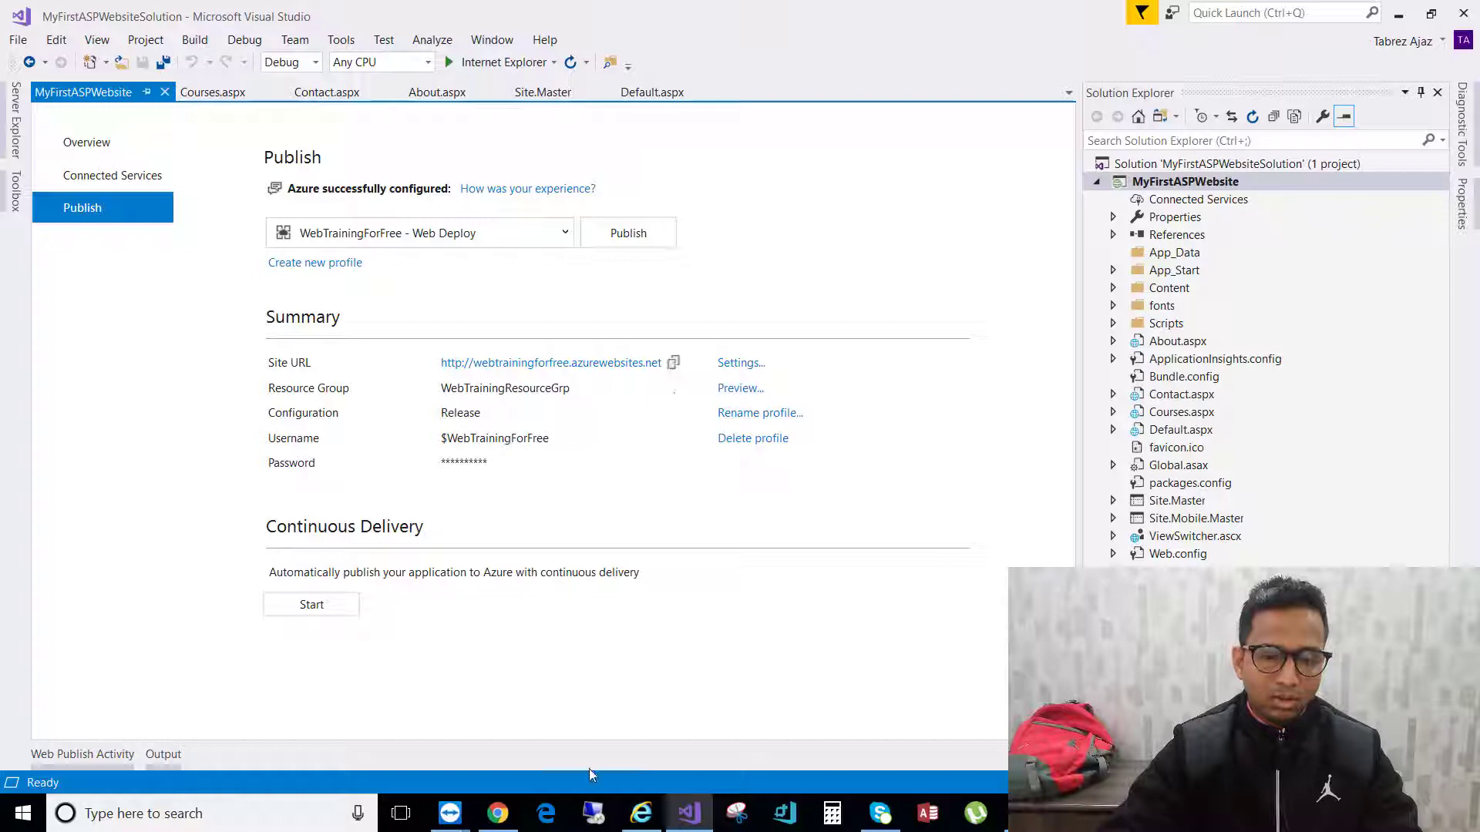
- Load webtrainingforfree.azurewebsites.net in Chrome to check the placeholder page, then minimize Chrome
{"action": "left_click", "coordinate": [497, 812]}
{"action": "type", "text": "http://webtrainingforfree.azurewebsites.net"}
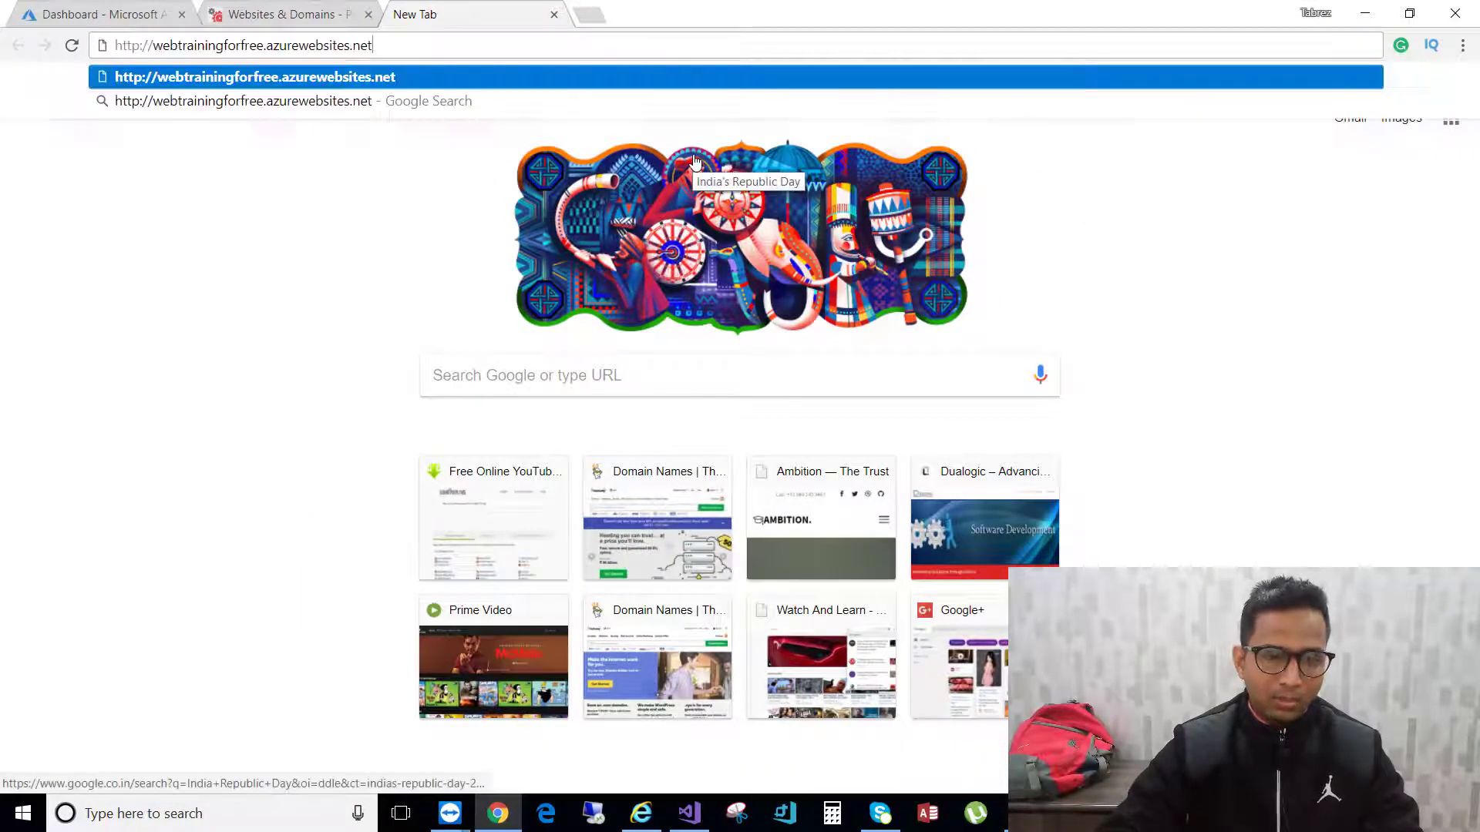
{"action": "key", "text": "Return"}
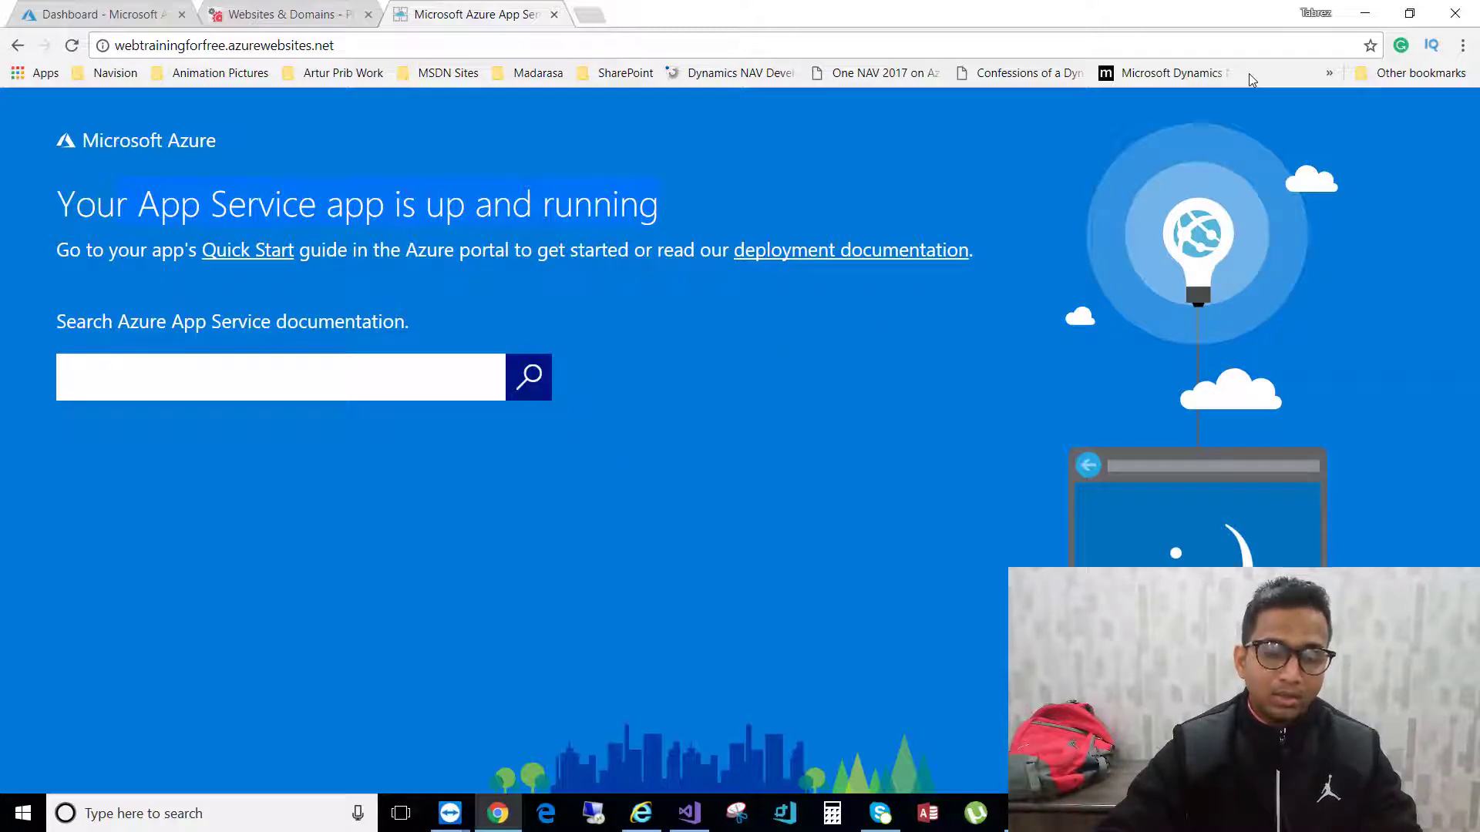
{"action": "left_click", "coordinate": [1364, 13]}
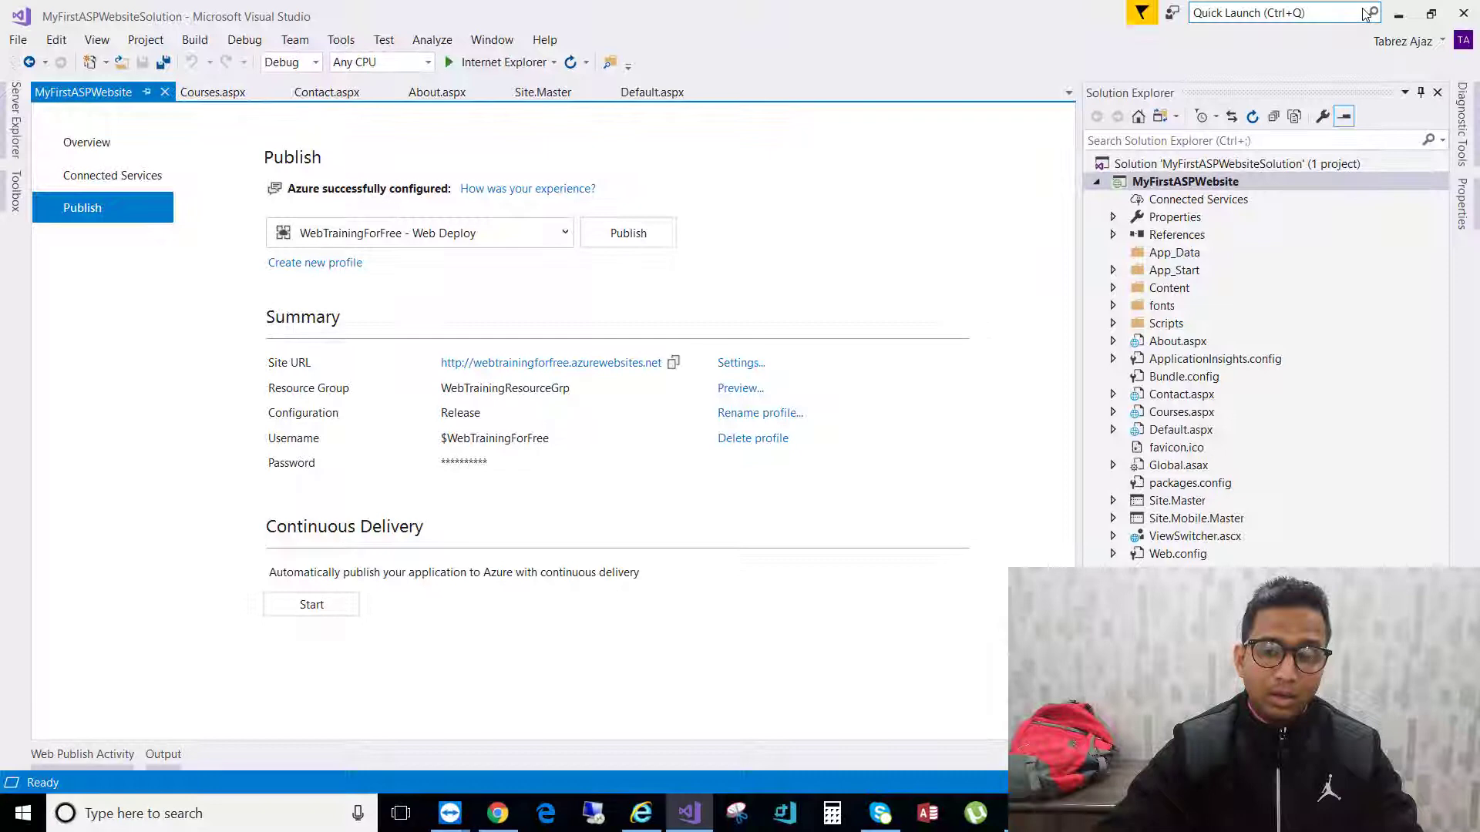
- Publish to WebTrainingForFree and follow the build and deployment log in the Output pane
{"action": "left_click", "coordinate": [644, 238]}
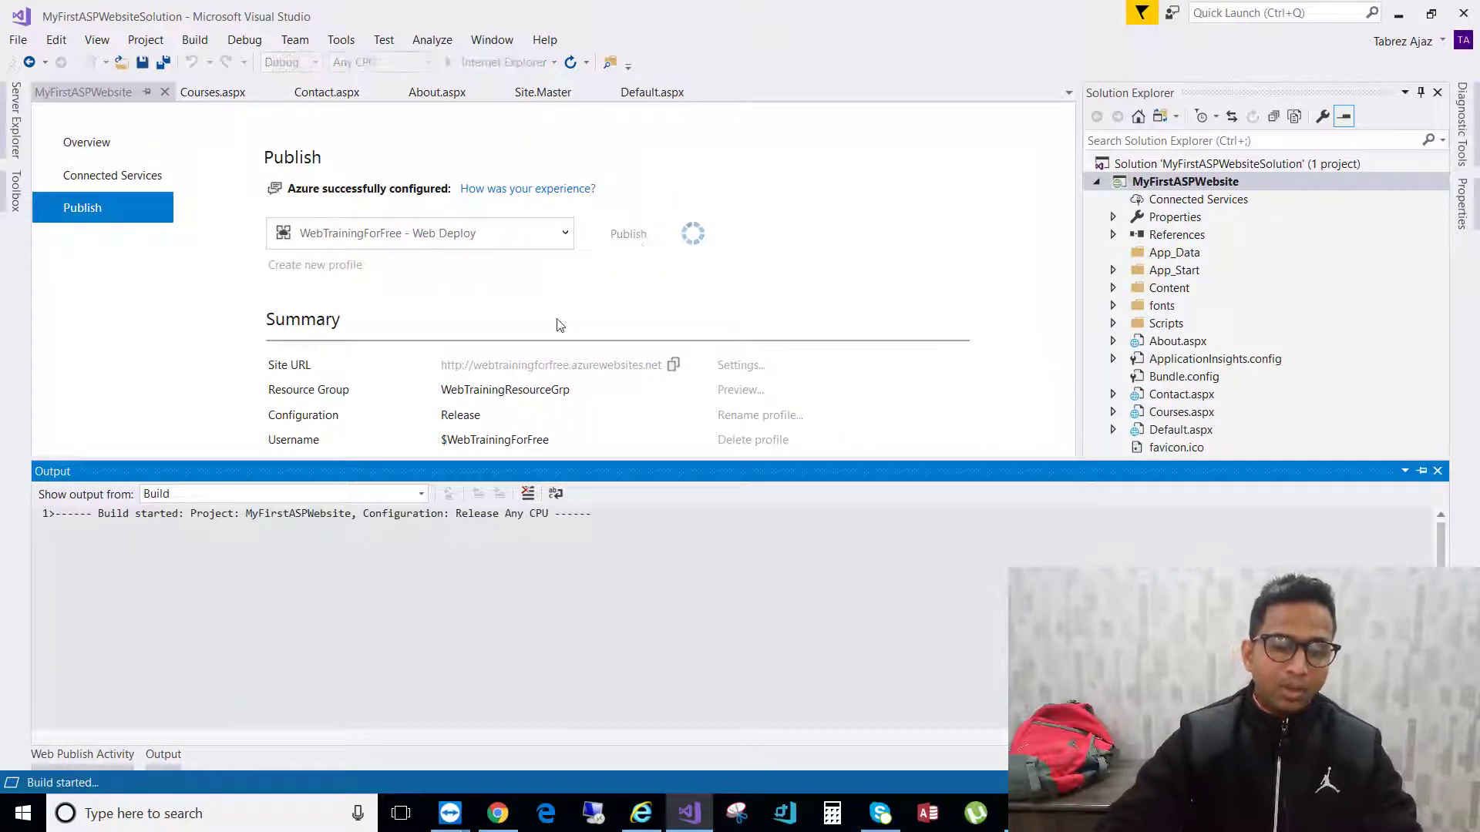
{"action": "left_click_drag", "start_coordinate": [271, 513], "coordinate": [539, 514]}
{"action": "left_click", "coordinate": [565, 513]}
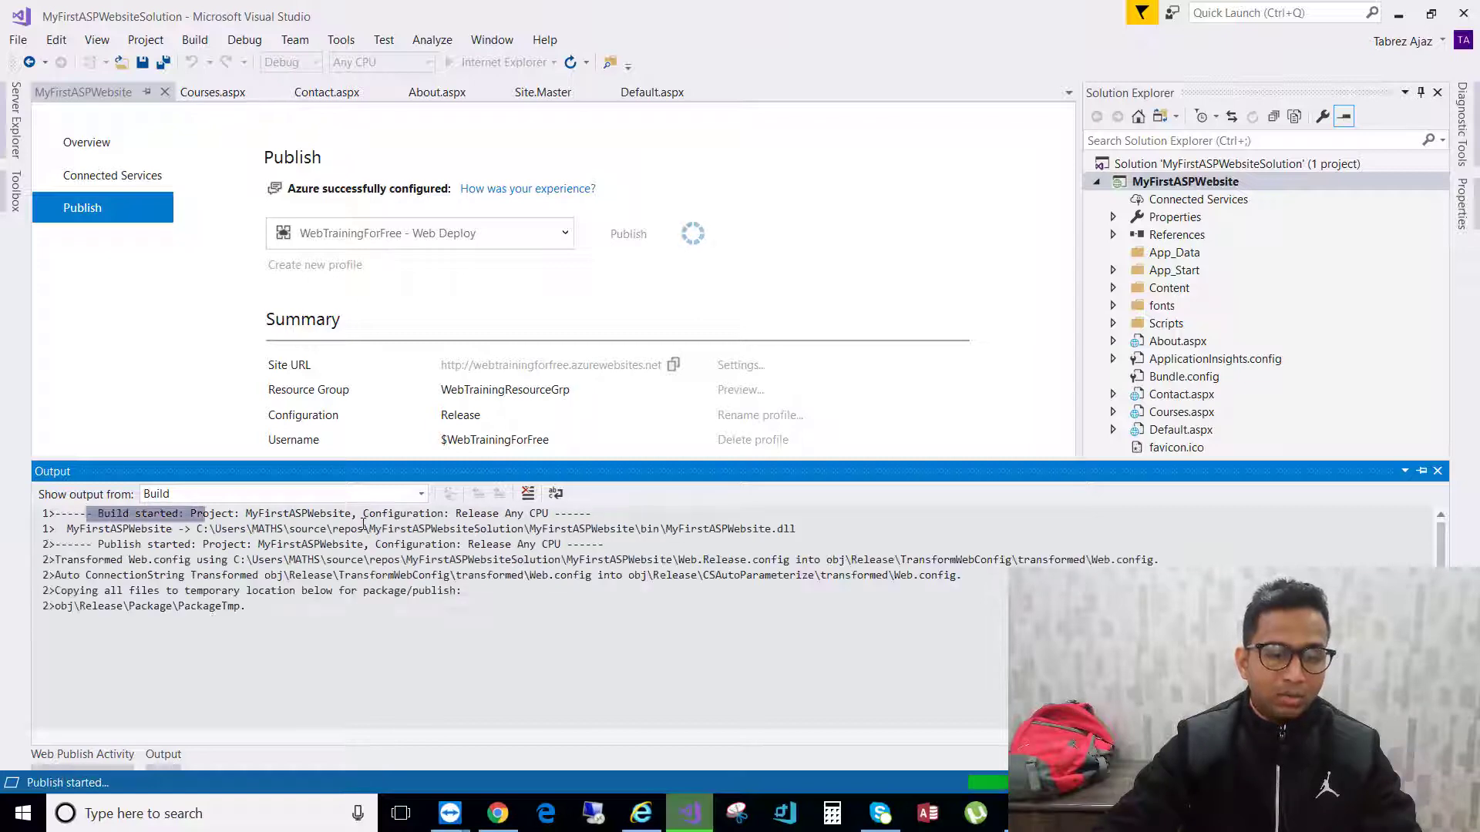
{"action": "left_click_drag", "start_coordinate": [86, 513], "coordinate": [630, 620]}
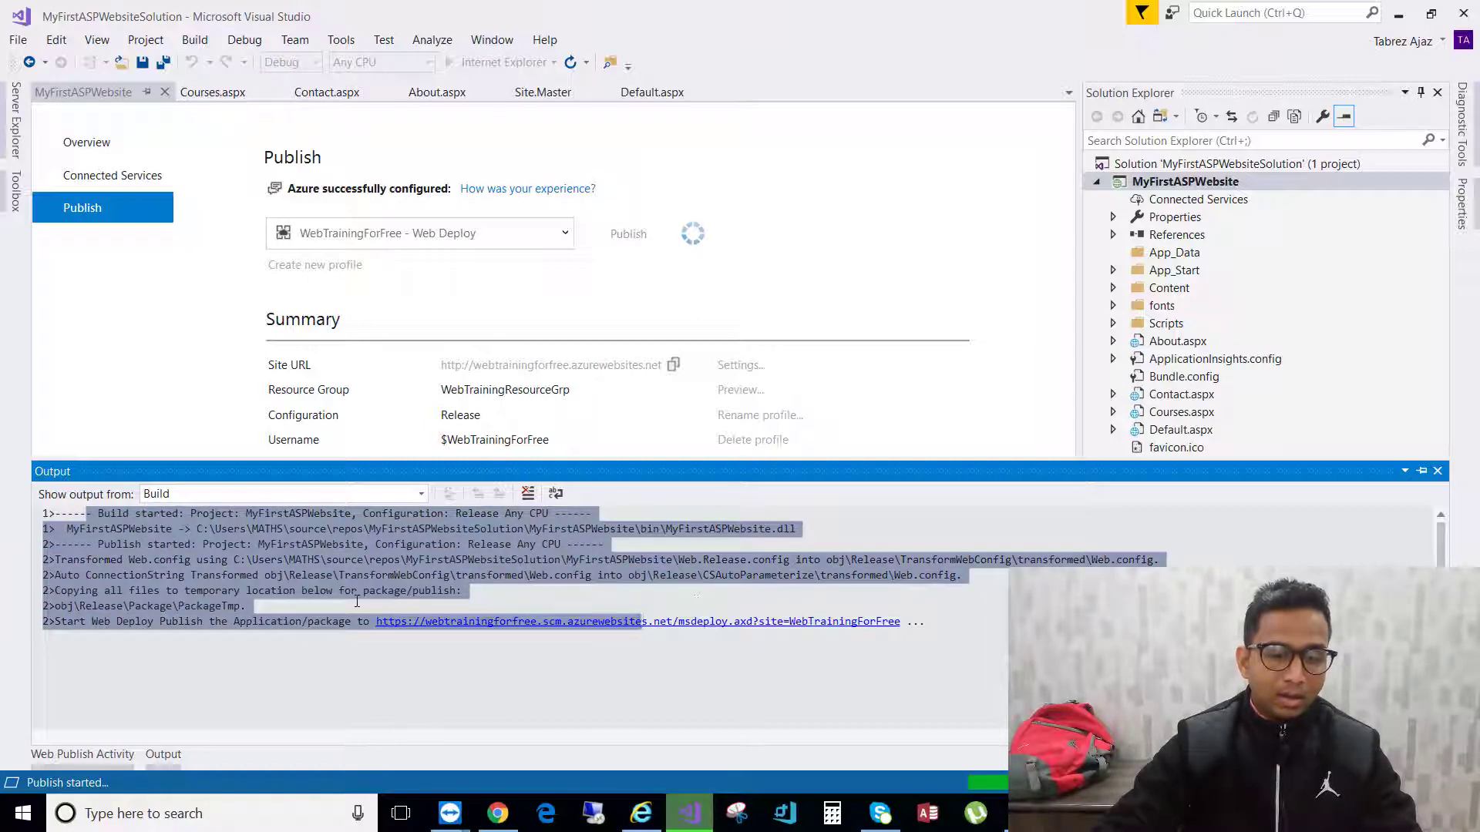
{"action": "left_click", "coordinate": [65, 591]}
{"action": "left_click_drag", "start_coordinate": [312, 574], "coordinate": [521, 591]}
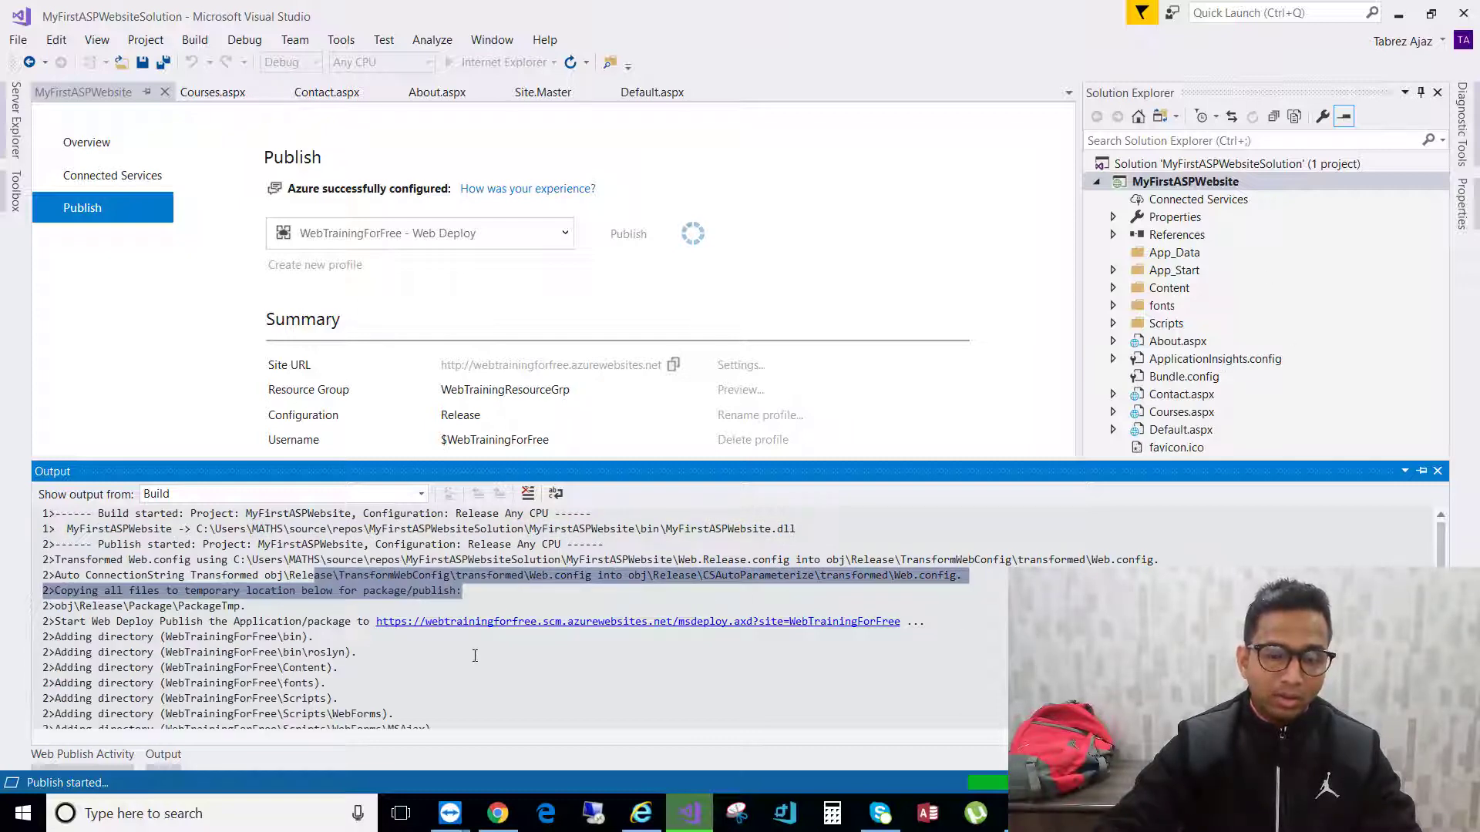
{"action": "mouse_move", "coordinate": [267, 560]}
{"action": "left_mouse_down"}
{"action": "mouse_move", "coordinate": [341, 578]}
{"action": "mouse_move", "coordinate": [411, 676]}
{"action": "left_mouse_up"}
{"action": "left_click", "coordinate": [501, 626]}
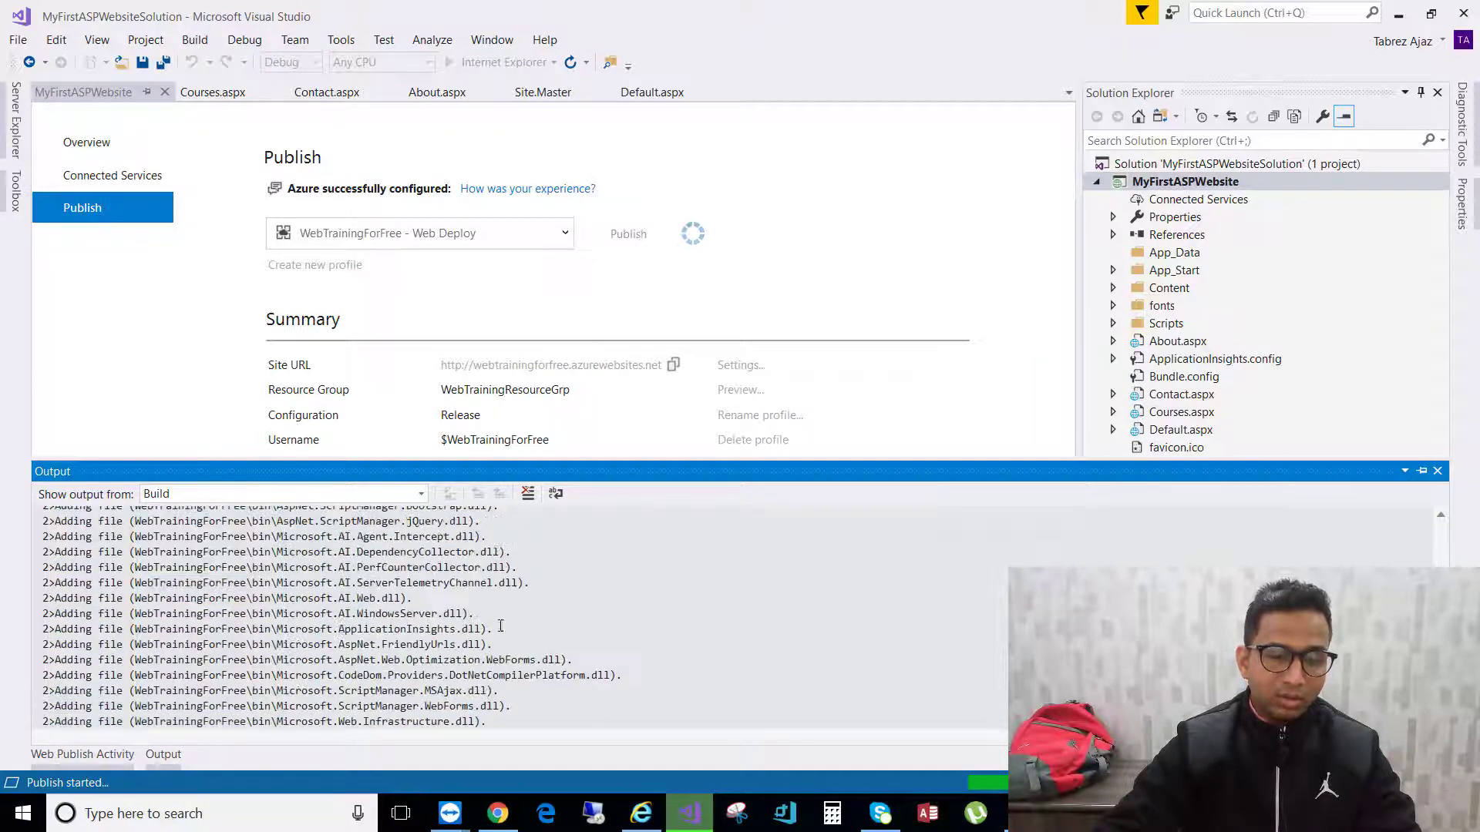
{"action": "left_click_drag", "start_coordinate": [321, 541], "coordinate": [404, 576]}
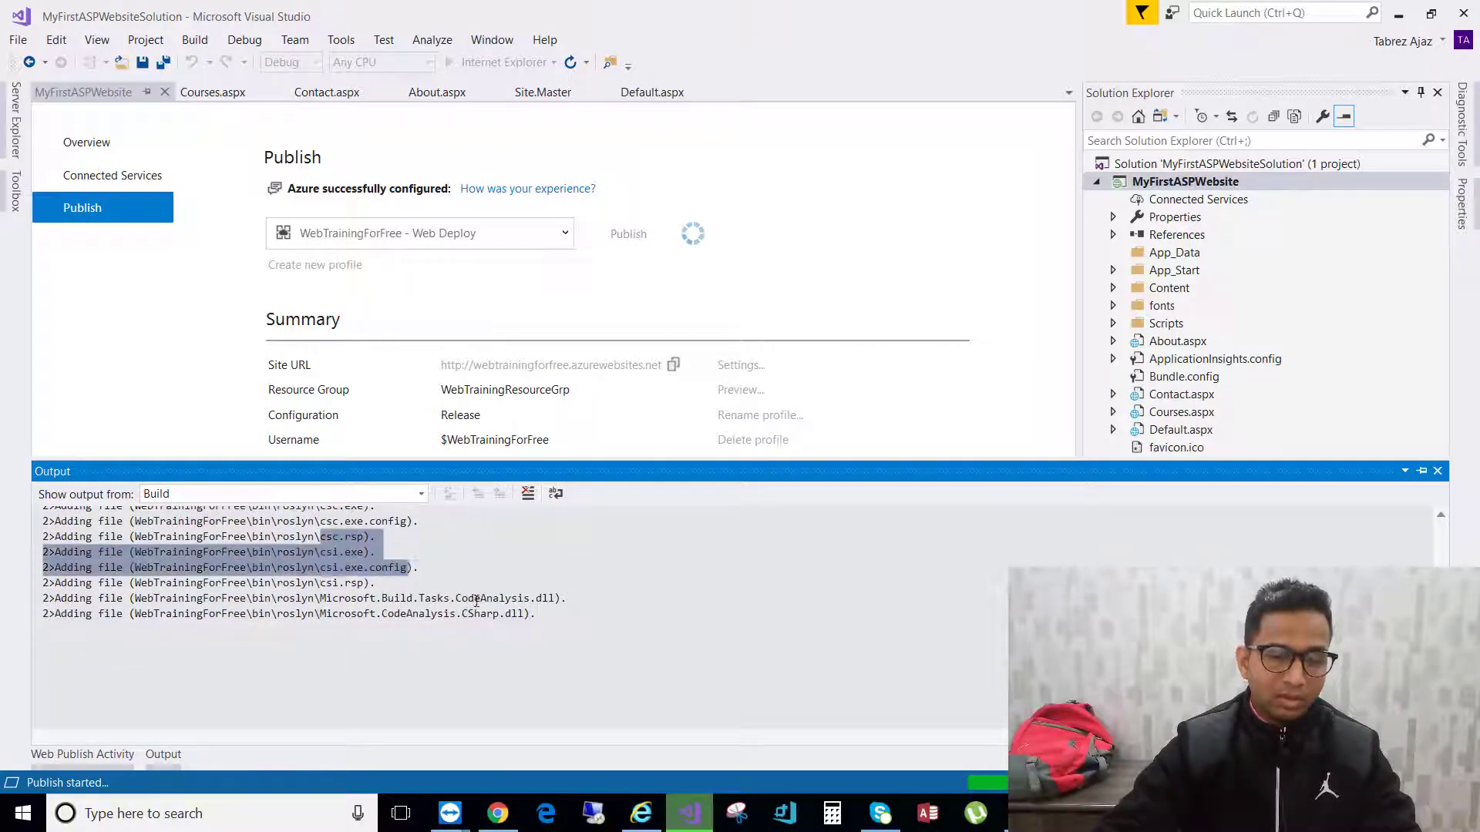
{"action": "left_click", "coordinate": [520, 614]}
{"action": "scroll", "coordinate": [578, 624], "scroll_direction": "up", "scroll_amount": 5}
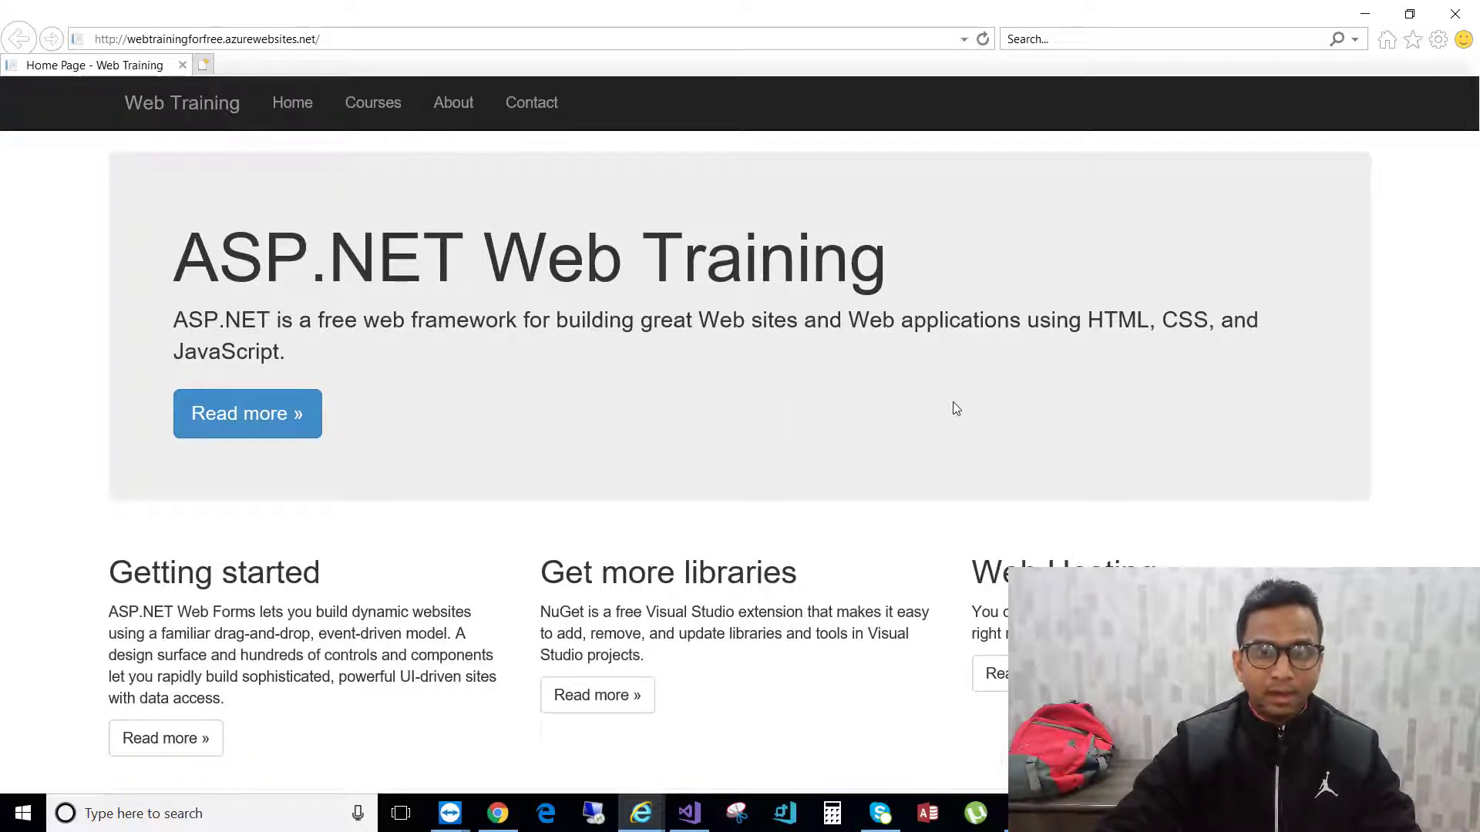
- Select the azurewebsites.net address in Internet Explorer and dismiss the address history list
{"action": "left_click", "coordinate": [383, 39]}
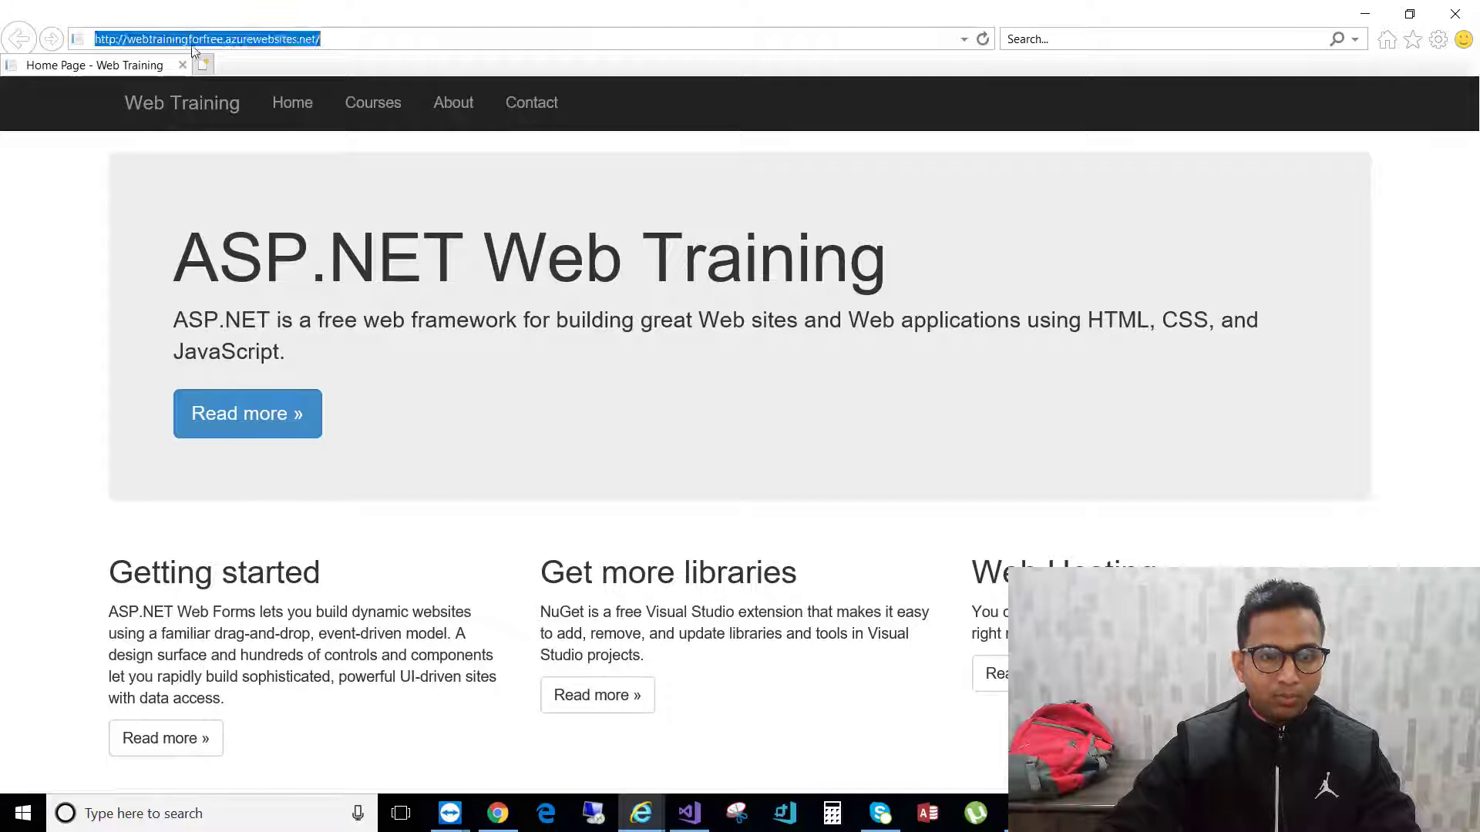
{"action": "key", "text": "Escape"}
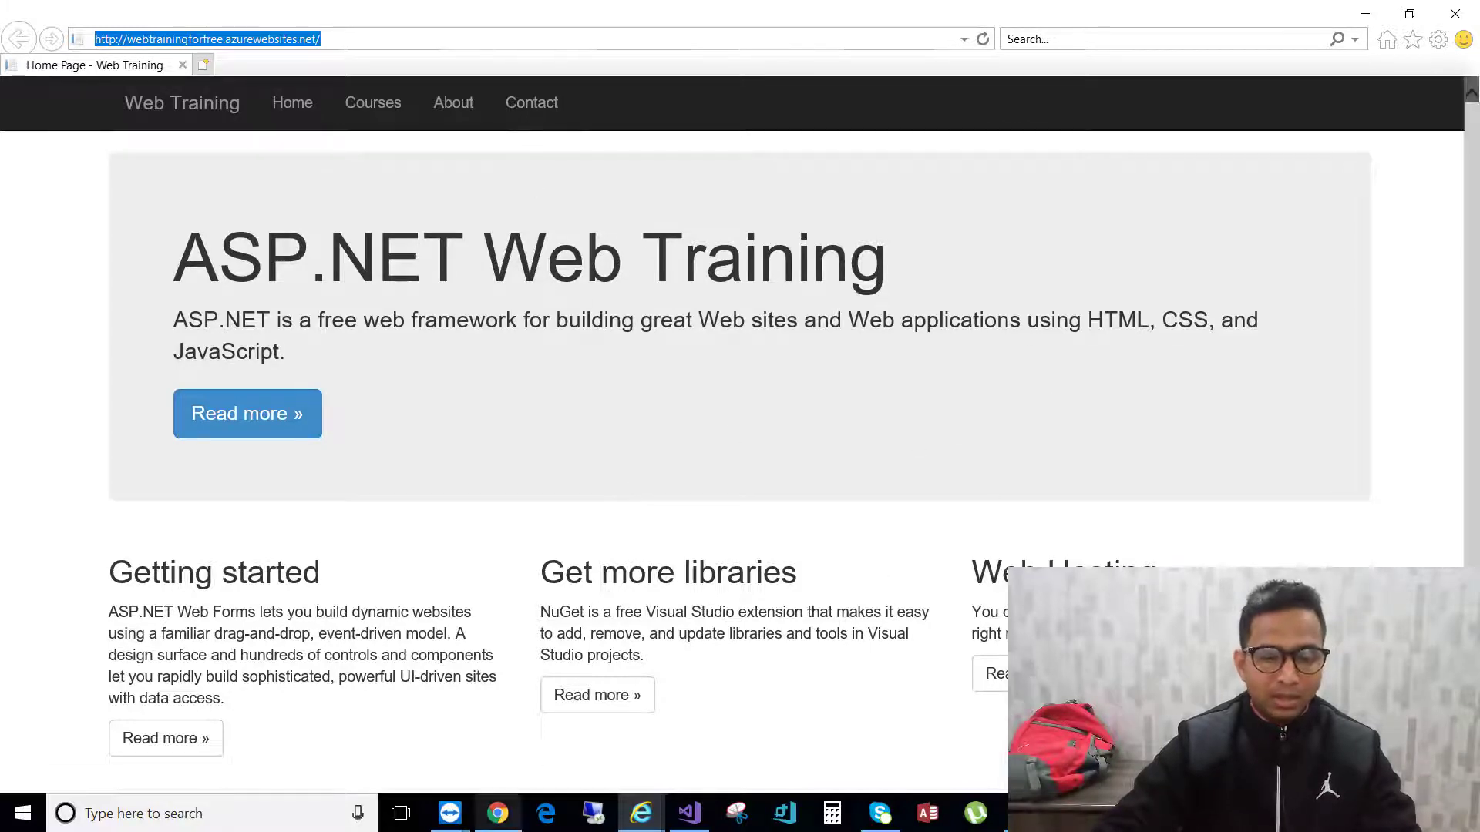
- Reload the Azure page in Chrome and browse the live site's Courses, About and Contact pages
{"action": "left_click", "coordinate": [497, 813]}
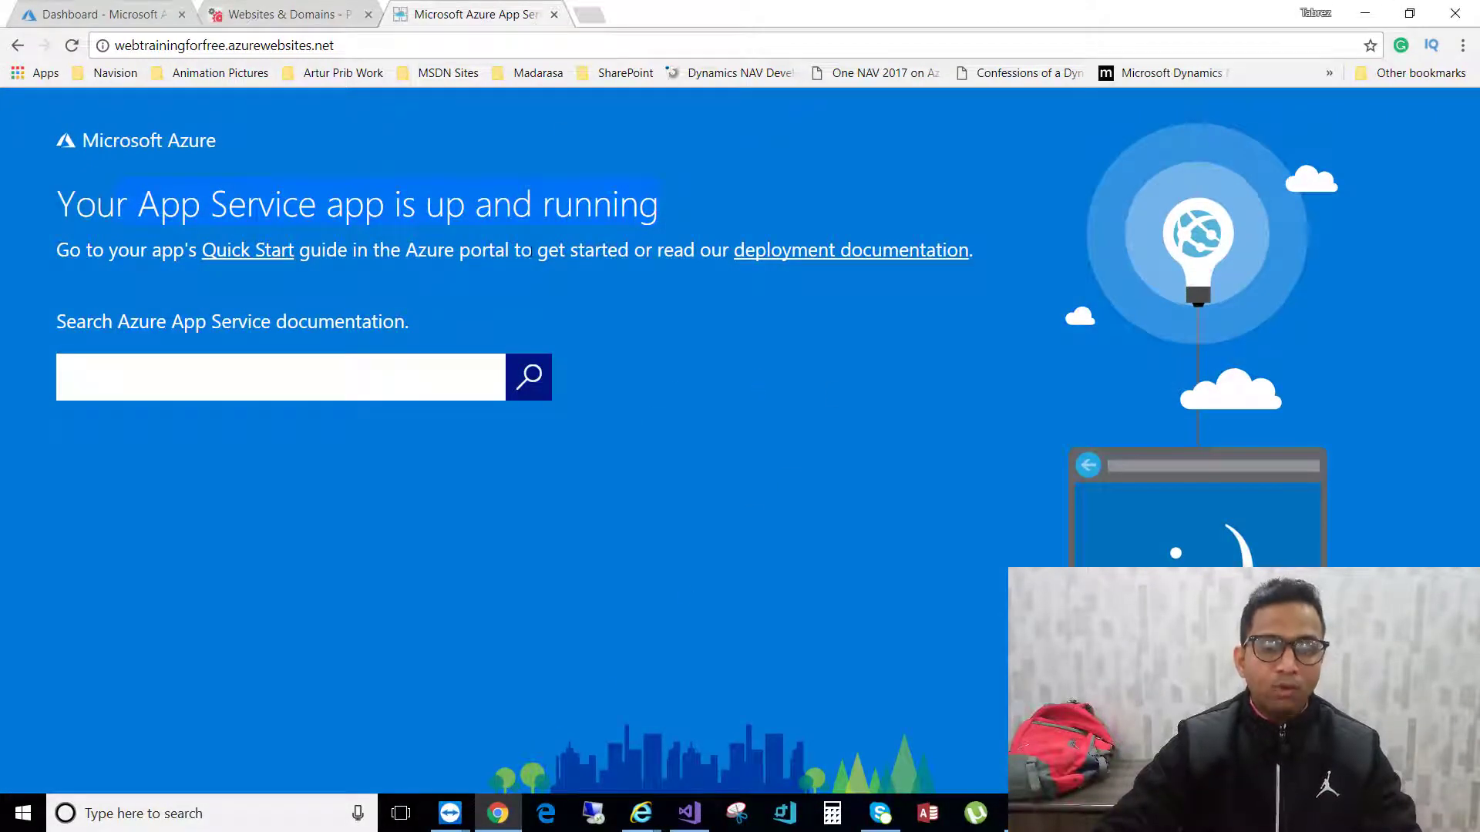
{"action": "key", "text": "F5"}
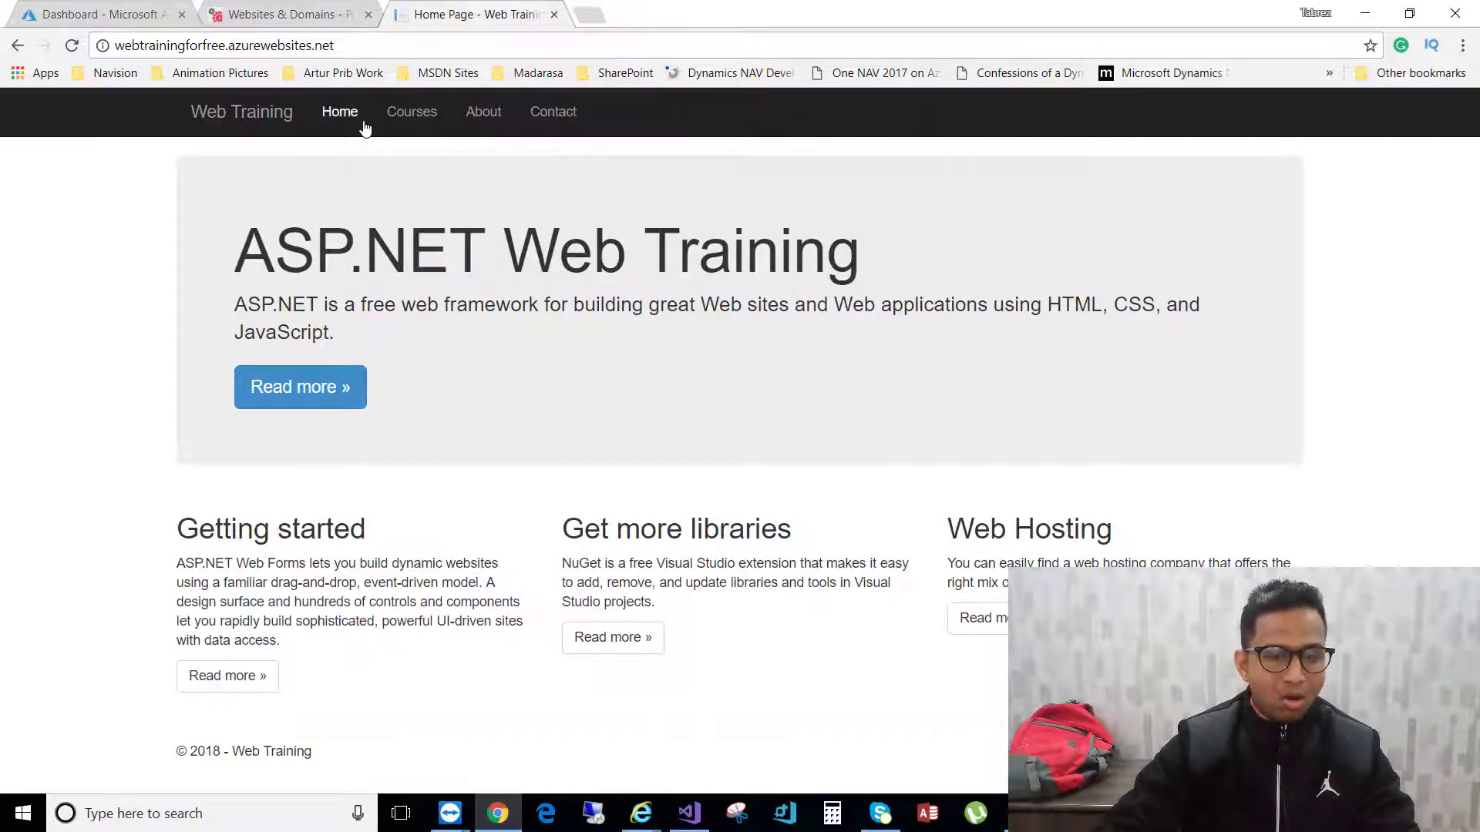
{"action": "left_click", "coordinate": [413, 111]}
{"action": "left_click", "coordinate": [484, 112]}
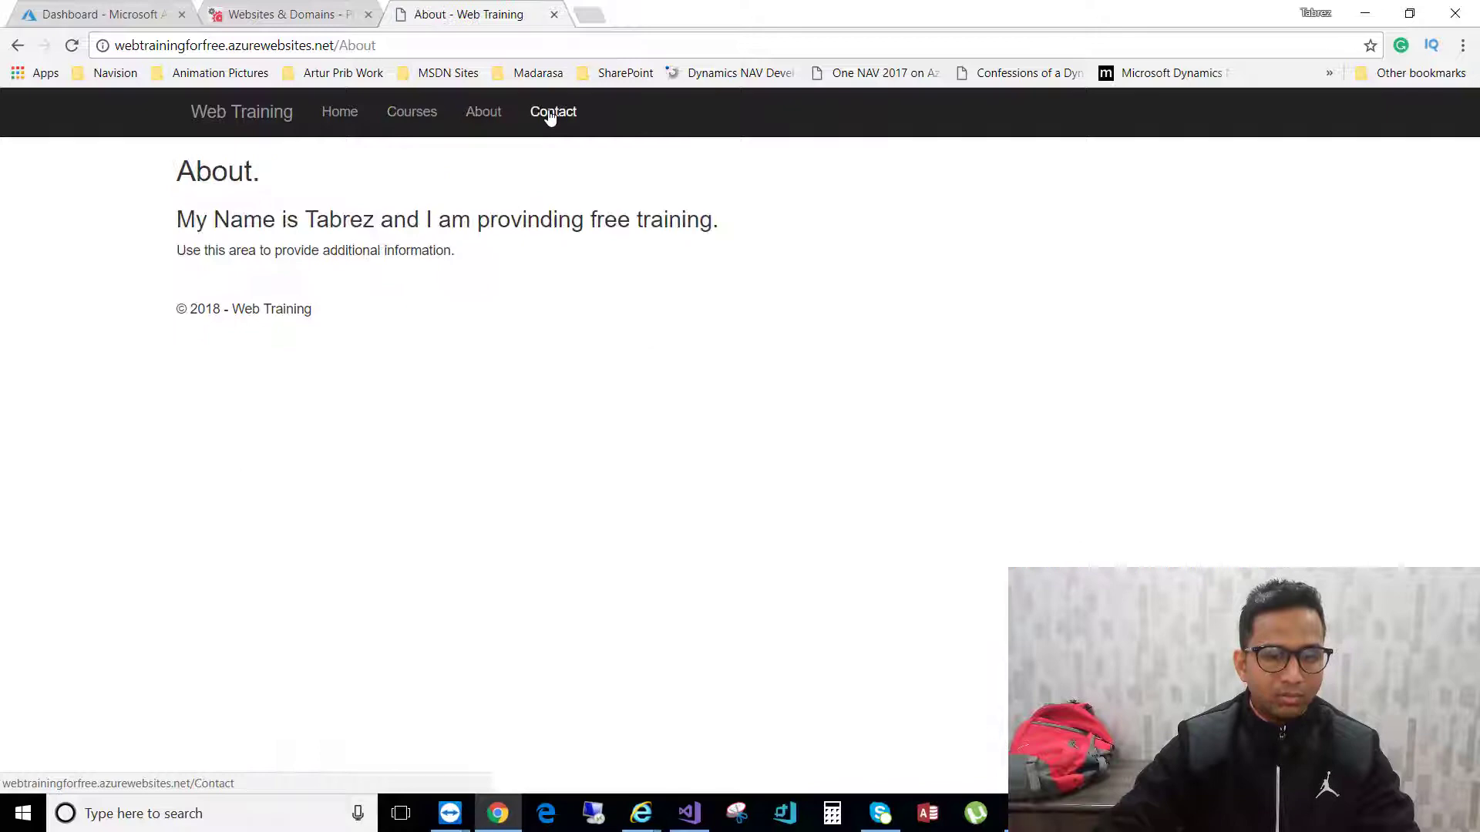
{"action": "left_click", "coordinate": [552, 111]}
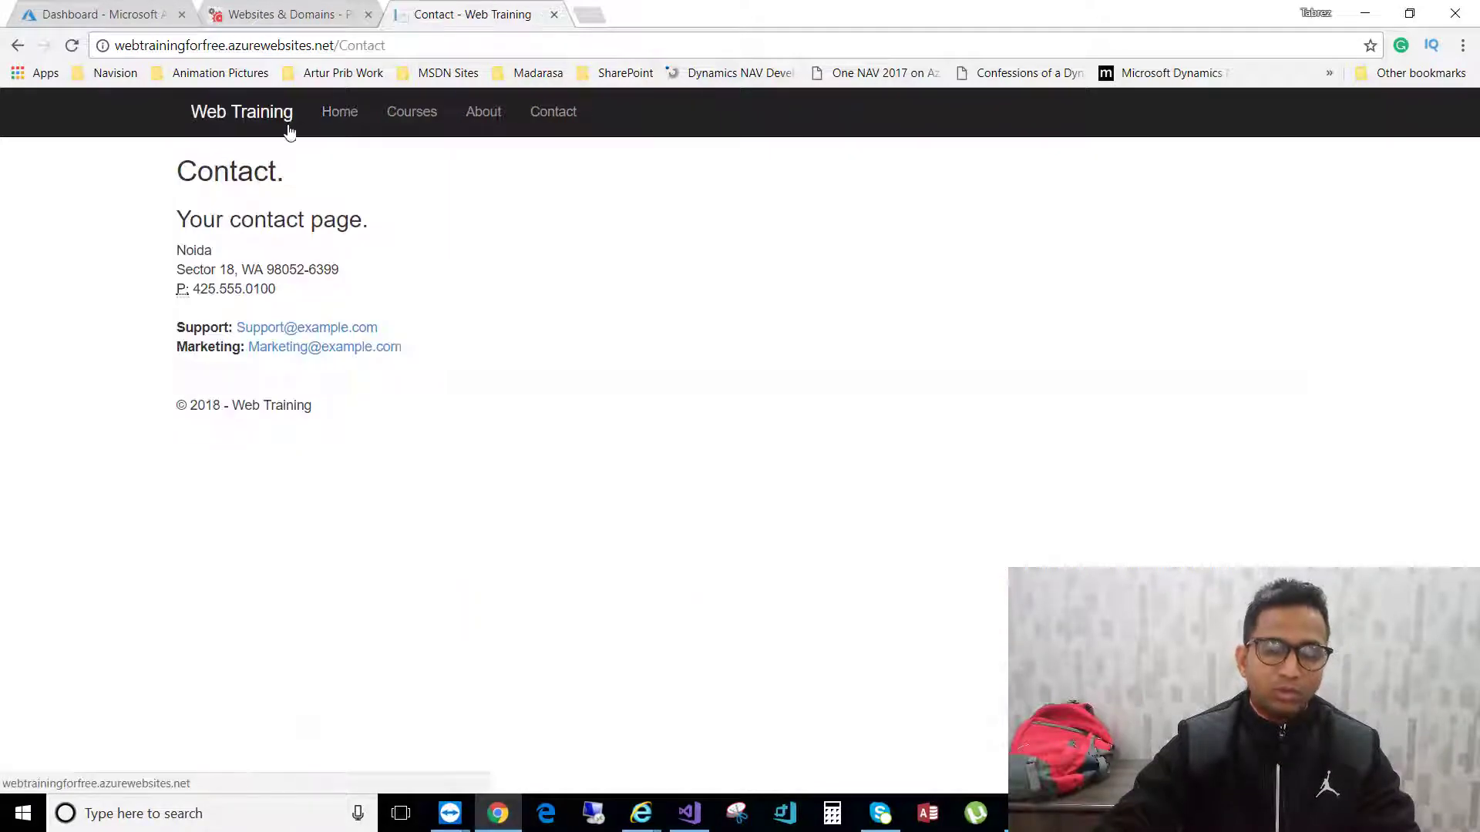